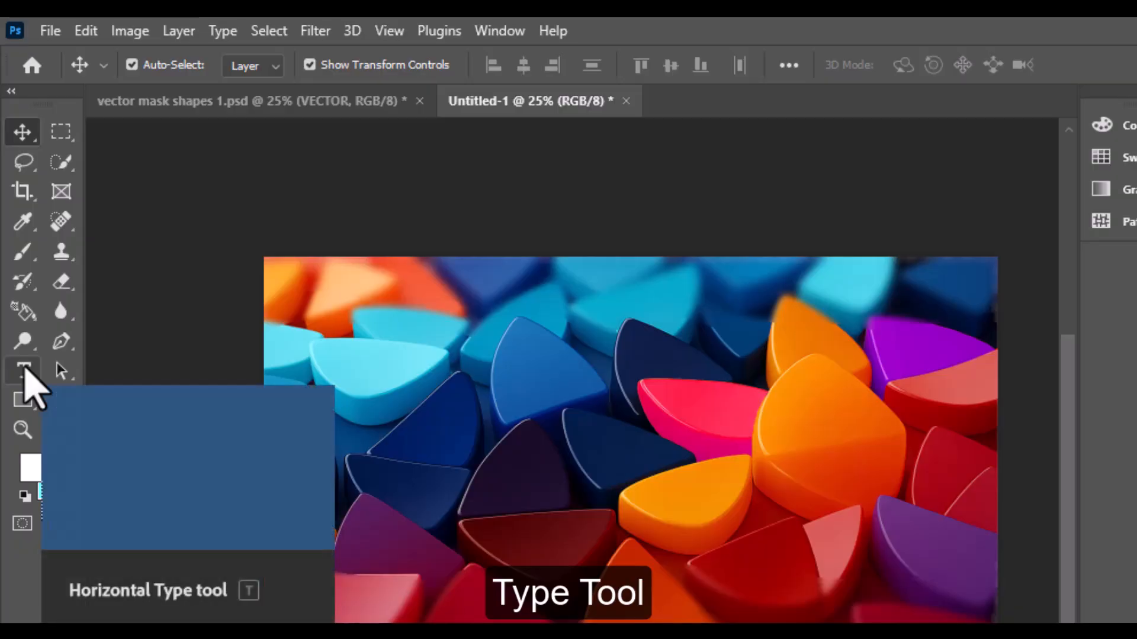
Add the horizontal text "VECTOR" in white American Purpose on the colourful background image
{"action": "left_click", "coordinate": [24, 371]}
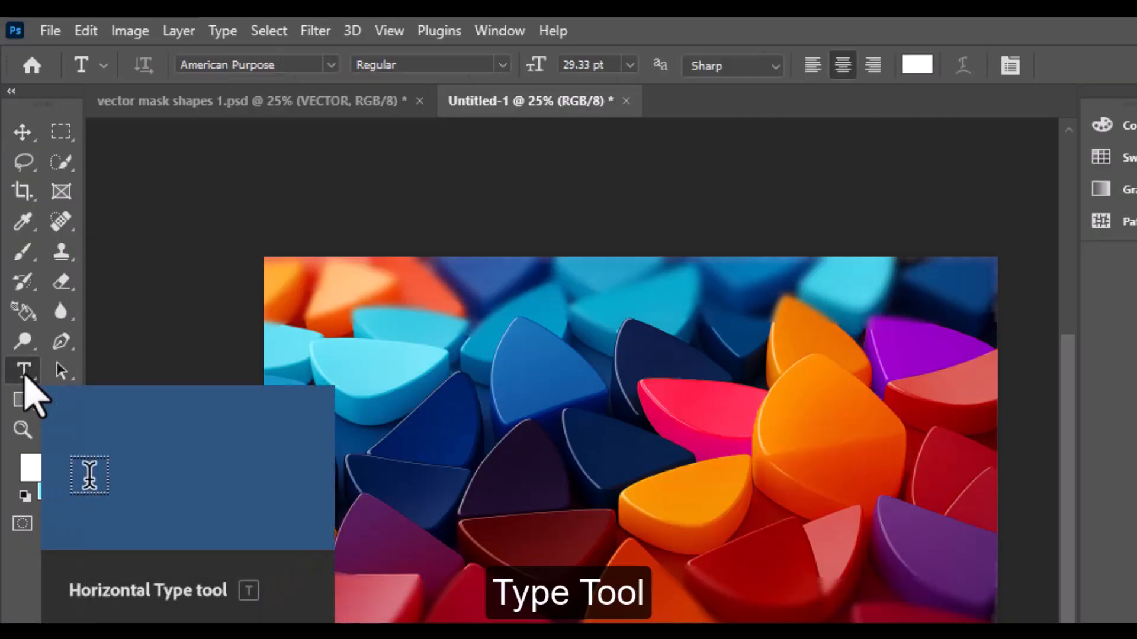
{"action": "right_click", "coordinate": [24, 371]}
{"action": "left_click", "coordinate": [109, 372]}
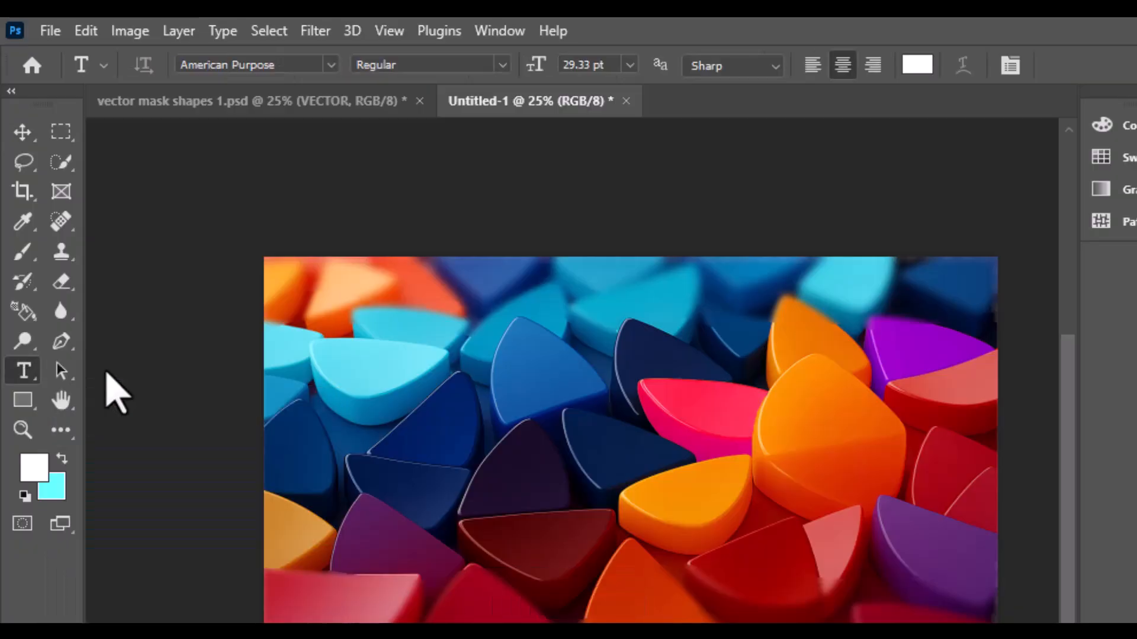
{"action": "left_click", "coordinate": [447, 399]}
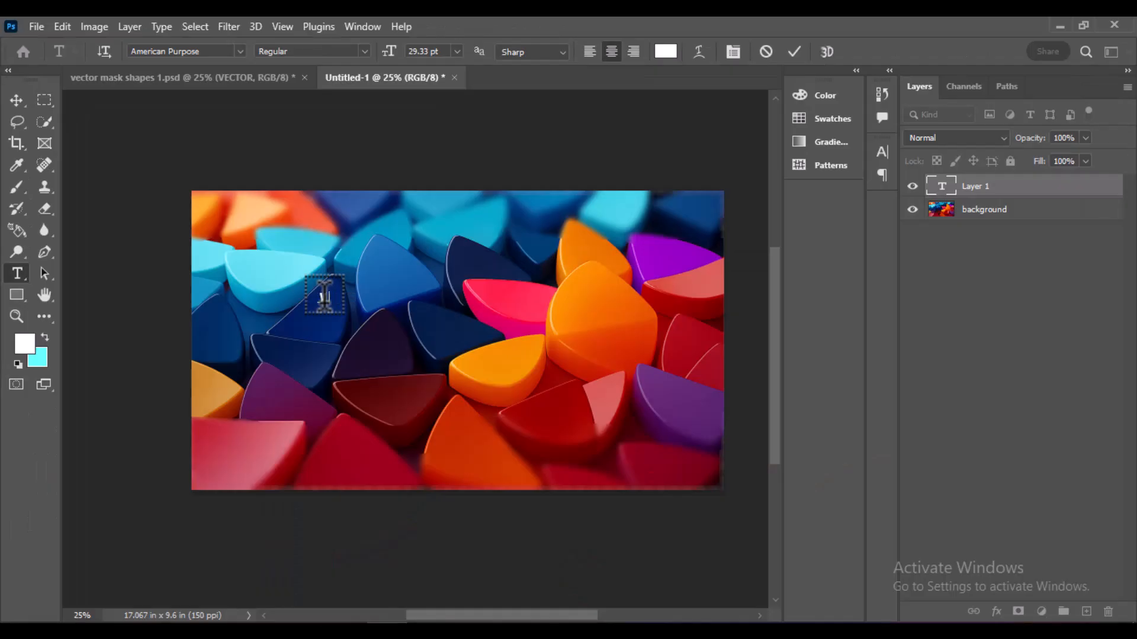
{"action": "type", "text": "VECTO"}
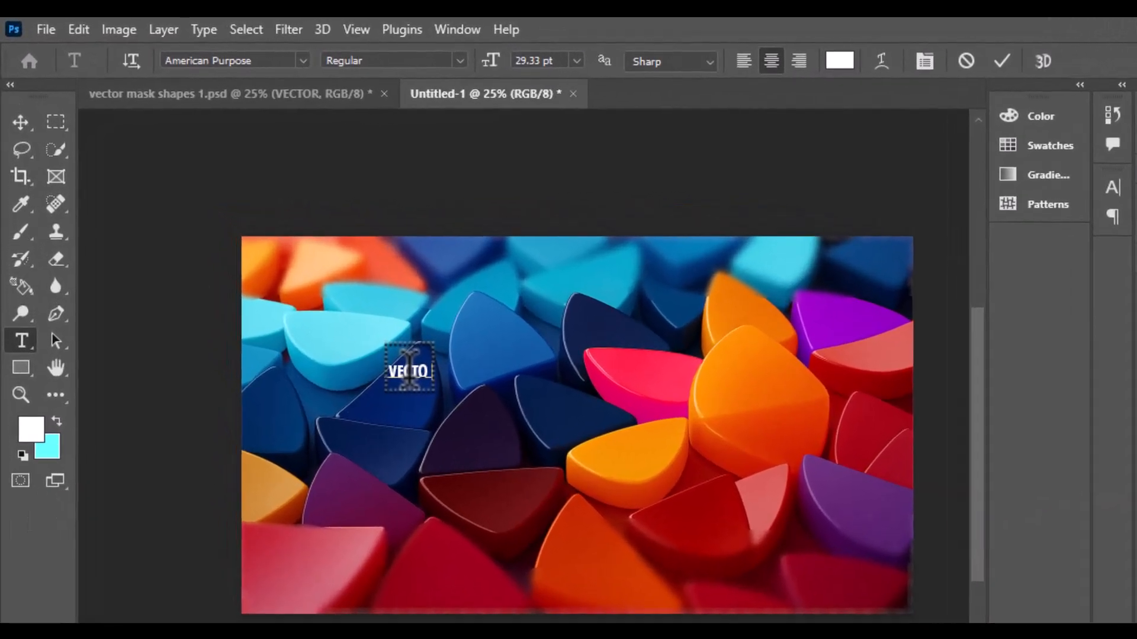
{"action": "type", "text": "R"}
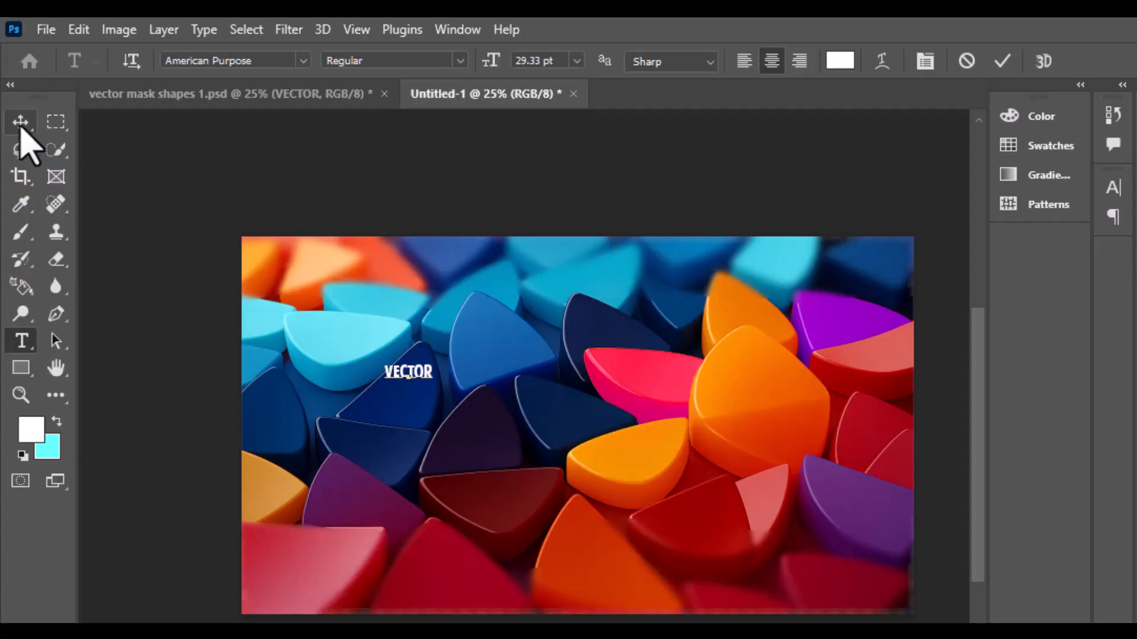
Scale up the VECTOR text proportionally until it spans most of the image's width, and apply the transform
{"action": "left_click", "coordinate": [21, 125]}
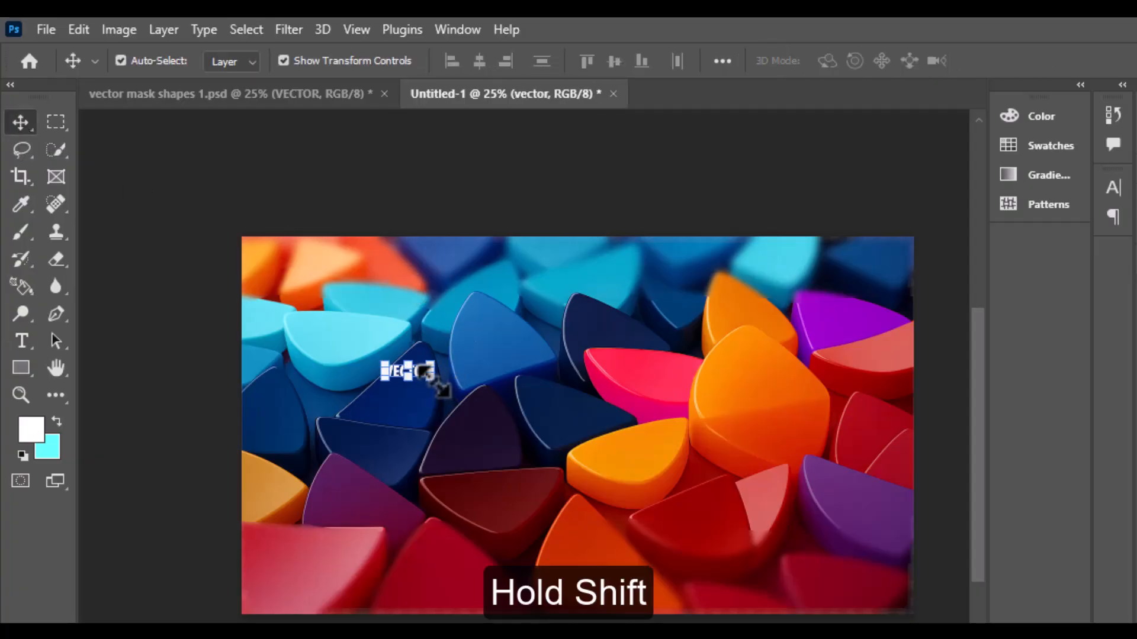
{"action": "left_click_drag", "start_coordinate": [437, 382], "coordinate": [748, 511]}
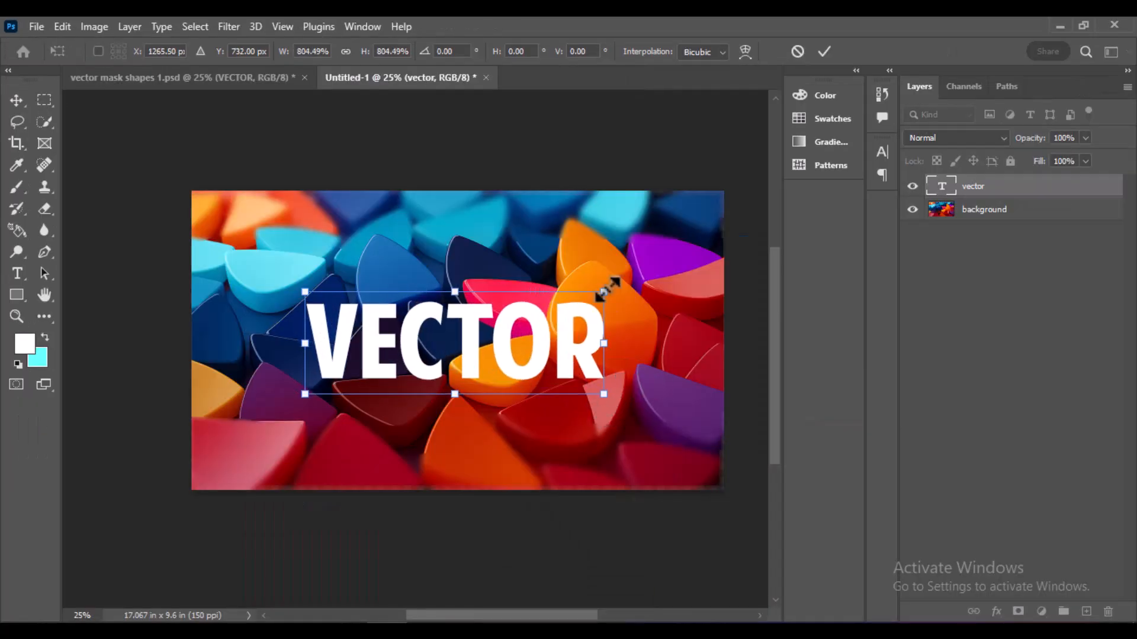
{"action": "left_click_drag", "start_coordinate": [595, 291], "coordinate": [685, 263]}
{"action": "left_click_drag", "start_coordinate": [308, 392], "coordinate": [214, 412]}
{"action": "key", "text": "Return"}
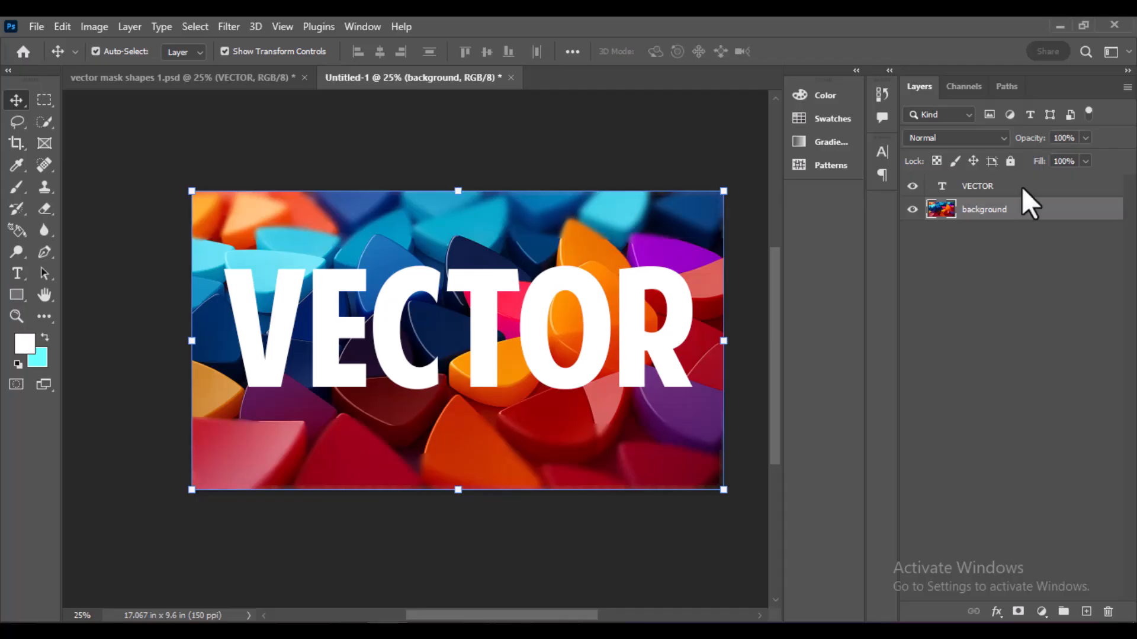
Reduce the opacity of the VECTOR text layer so the background shapes show through the letters
{"action": "left_click", "coordinate": [1006, 208]}
{"action": "left_click", "coordinate": [995, 187]}
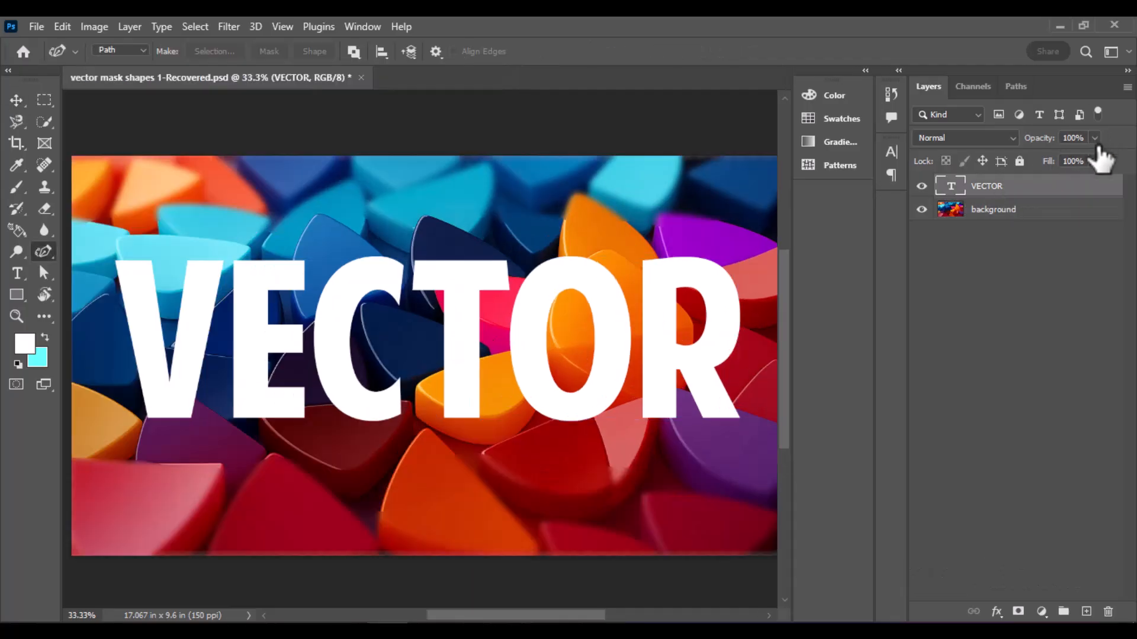
{"action": "left_click", "coordinate": [1094, 139]}
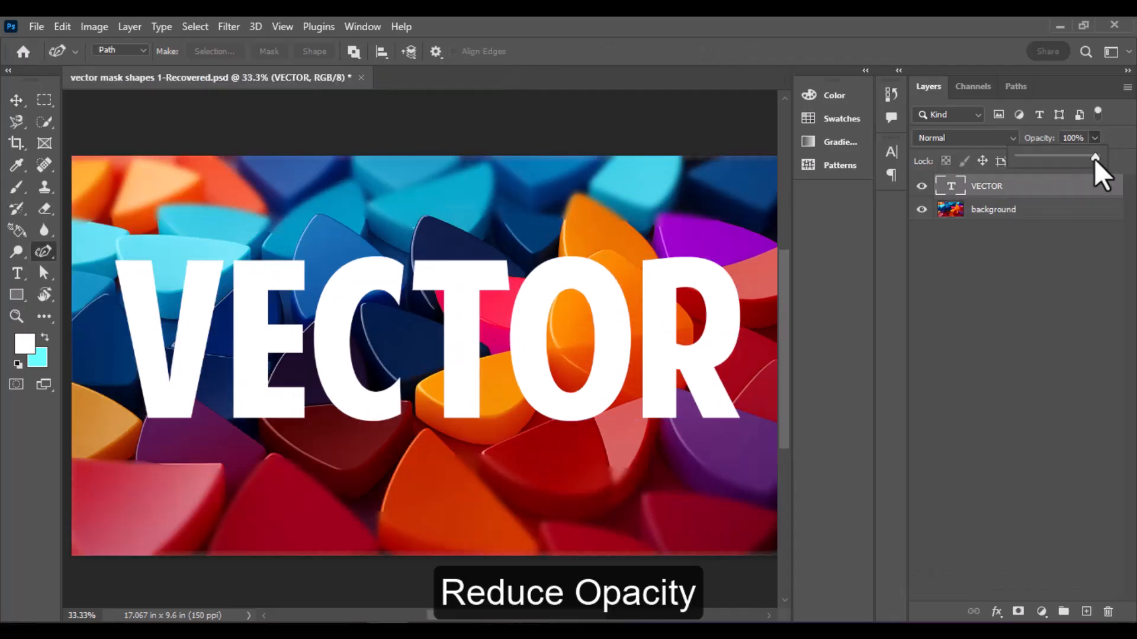
{"action": "left_click_drag", "start_coordinate": [1094, 157], "coordinate": [1039, 158]}
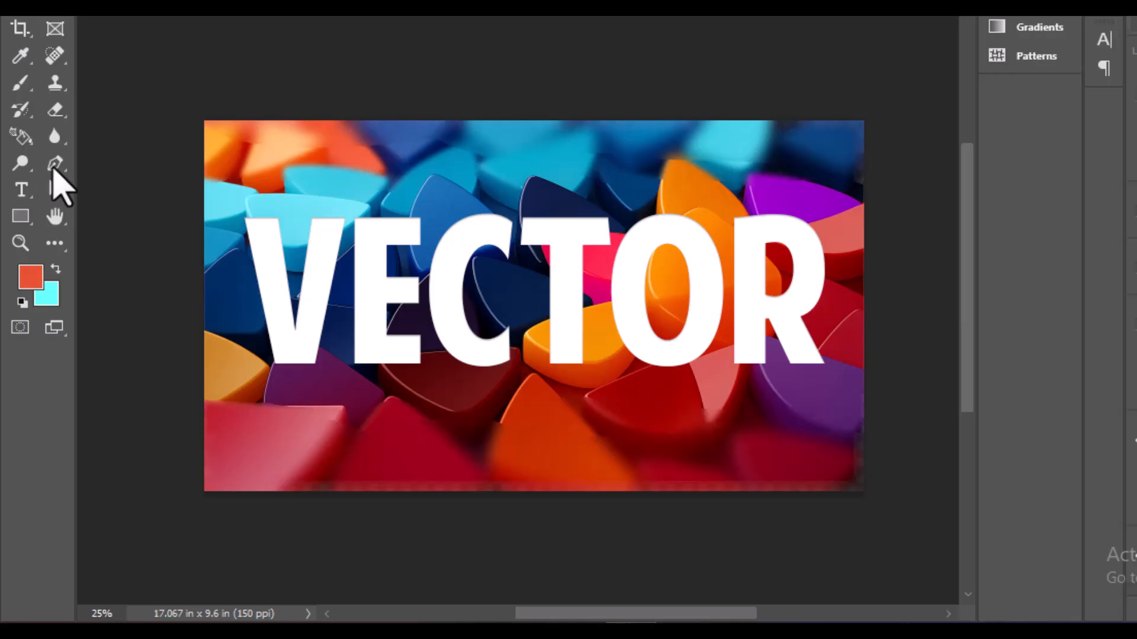
Activate the Curvature Pen Tool in Path mode and make the background layer active
{"action": "right_click", "coordinate": [56, 166]}
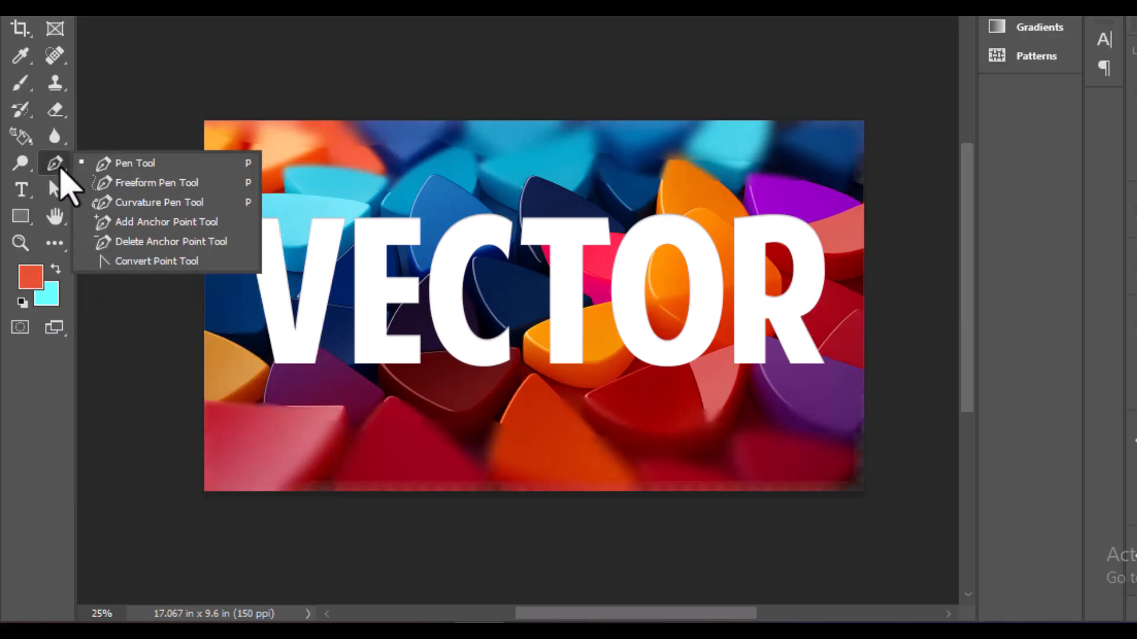
{"action": "left_click", "coordinate": [140, 202]}
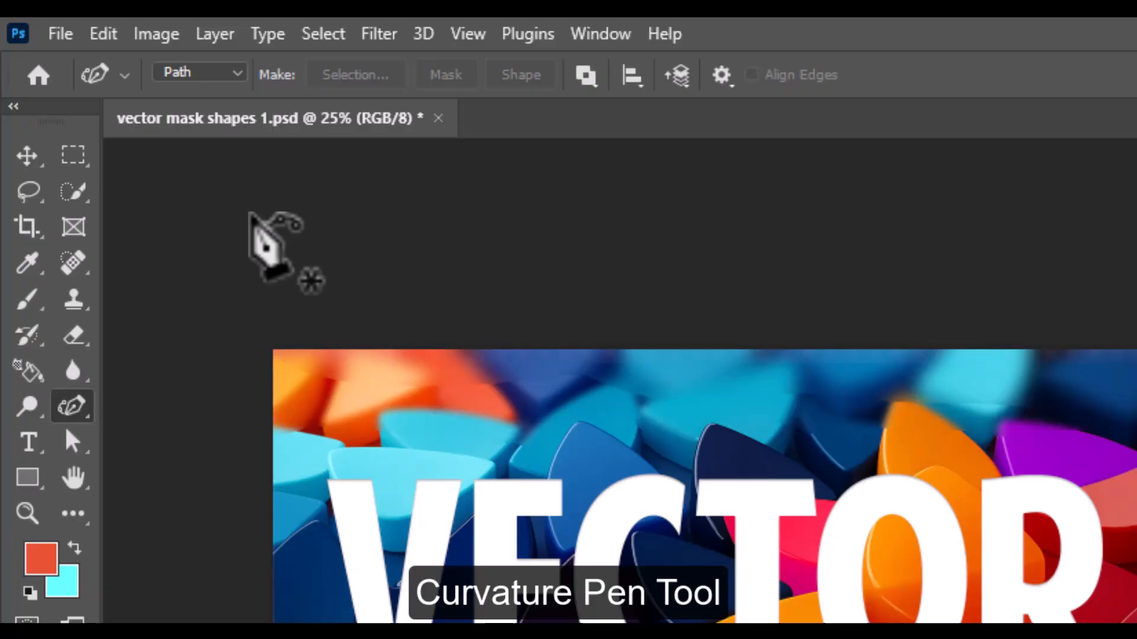
{"action": "left_click", "coordinate": [237, 72]}
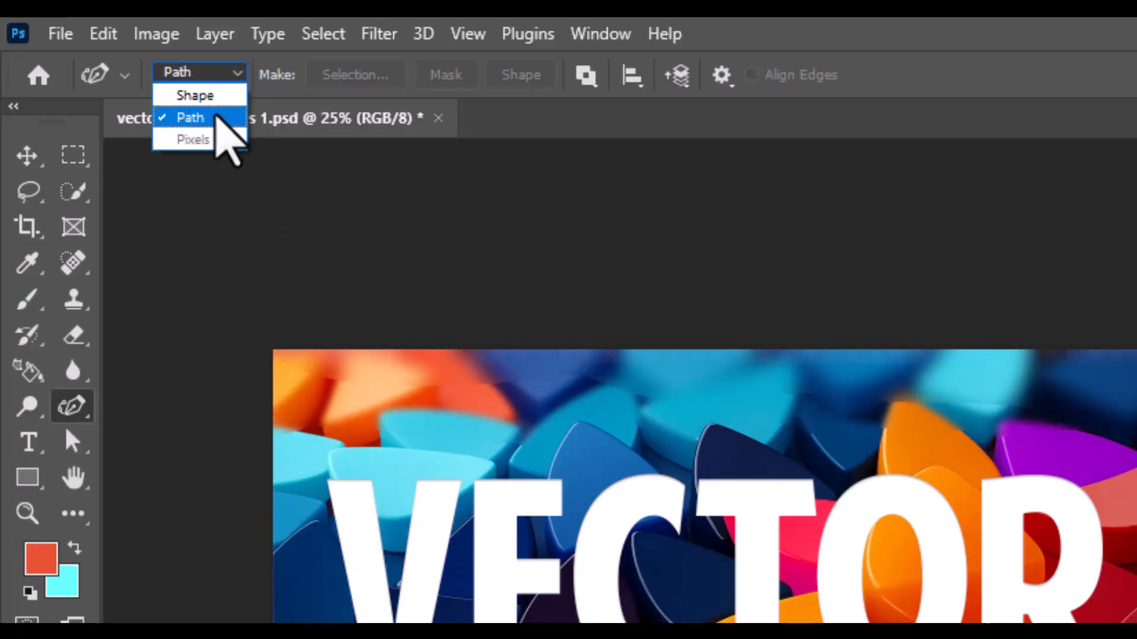
{"action": "left_click", "coordinate": [215, 115]}
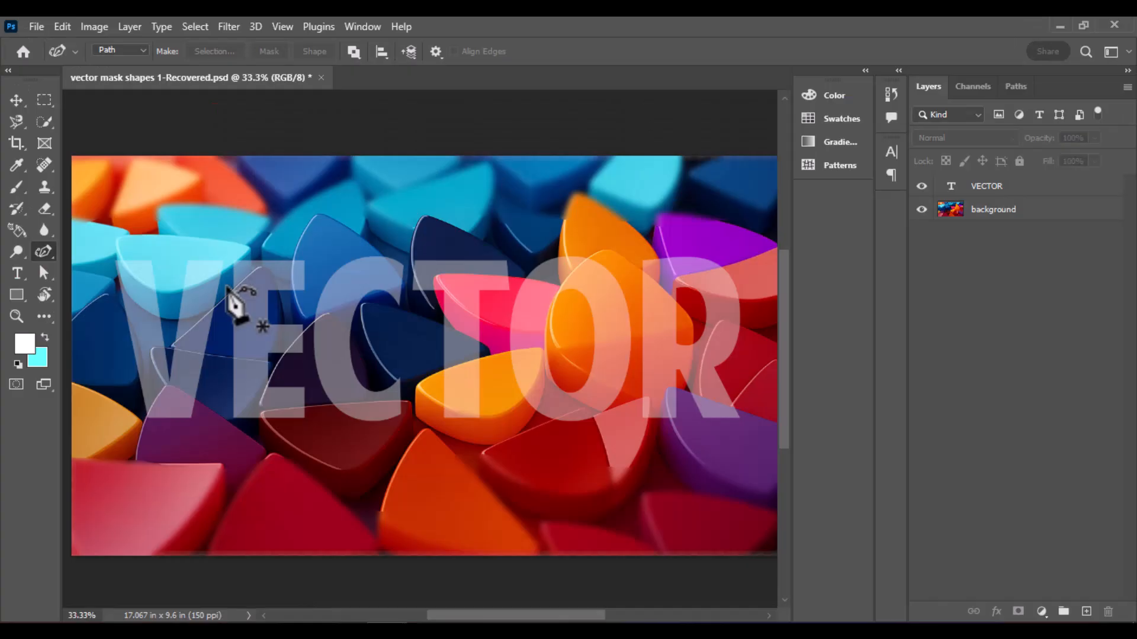
{"action": "left_click", "coordinate": [261, 407]}
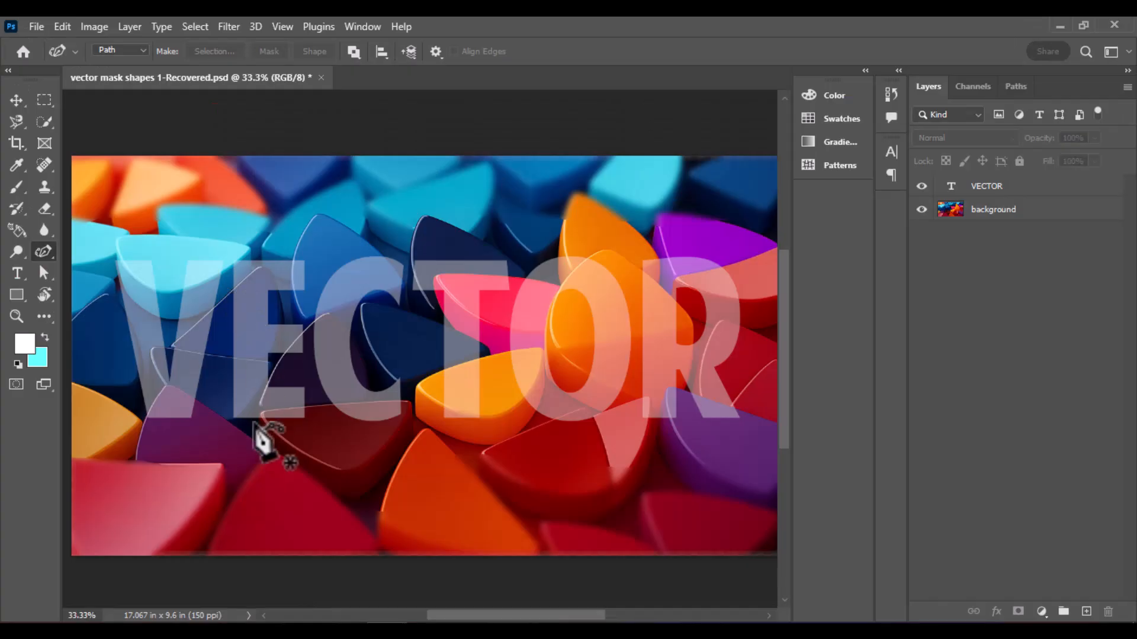
{"action": "key", "text": "ctrl+plus"}
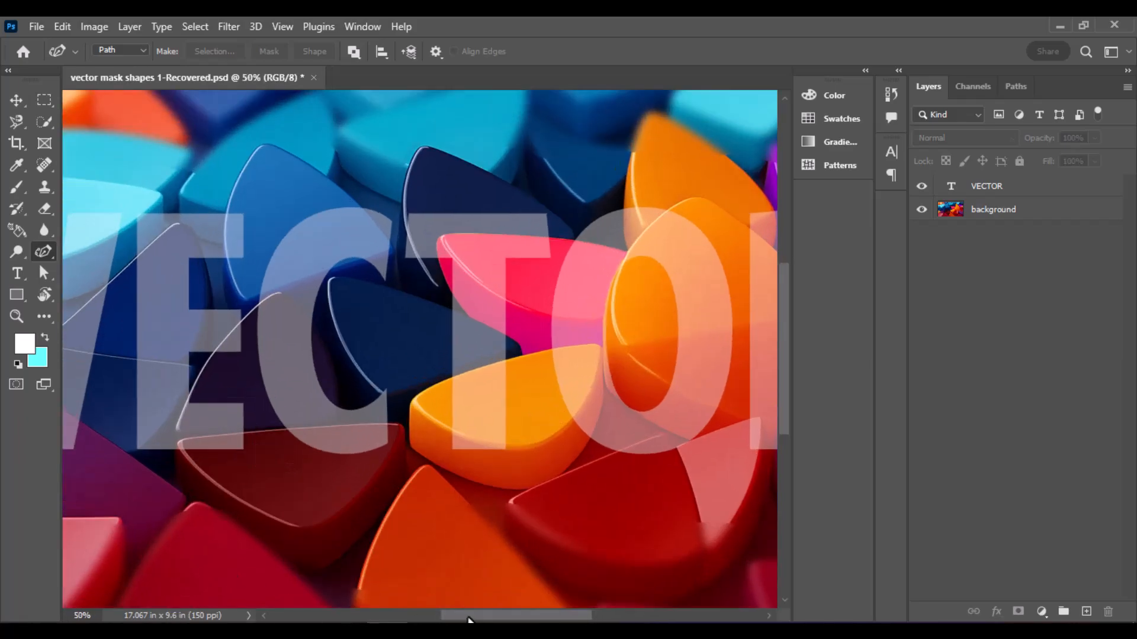
{"action": "left_click_drag", "start_coordinate": [468, 619], "coordinate": [400, 621]}
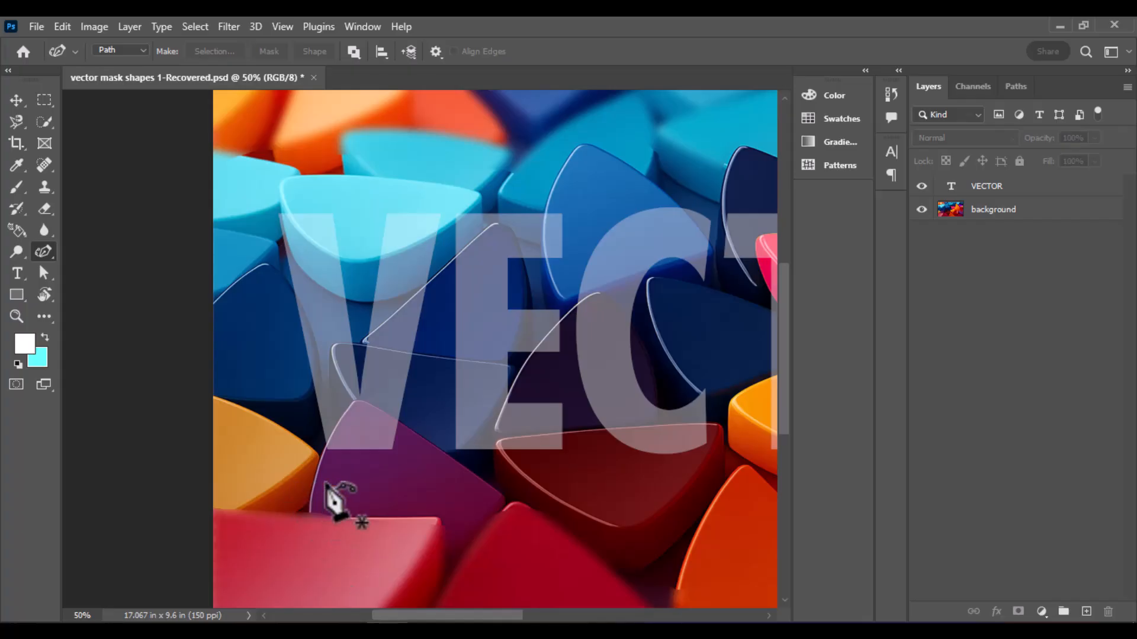
{"action": "left_click", "coordinate": [1048, 214]}
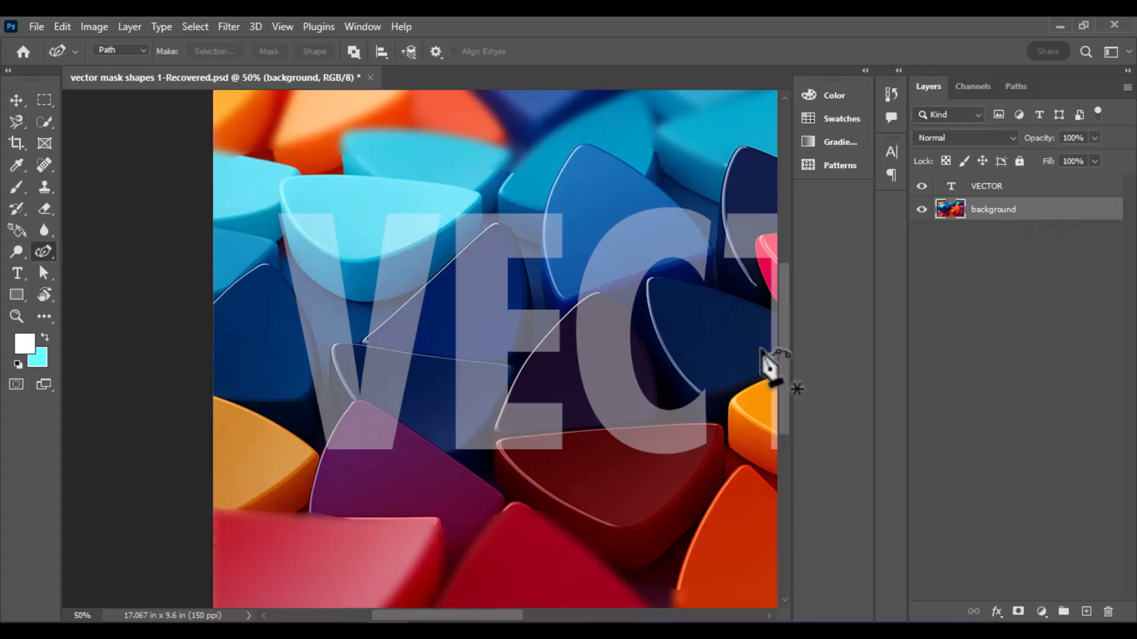
Trace a closed path around the purple shape's upper tip, enclosing the area that overlaps the foot of the V
{"action": "key", "text": "ctrl+plus"}
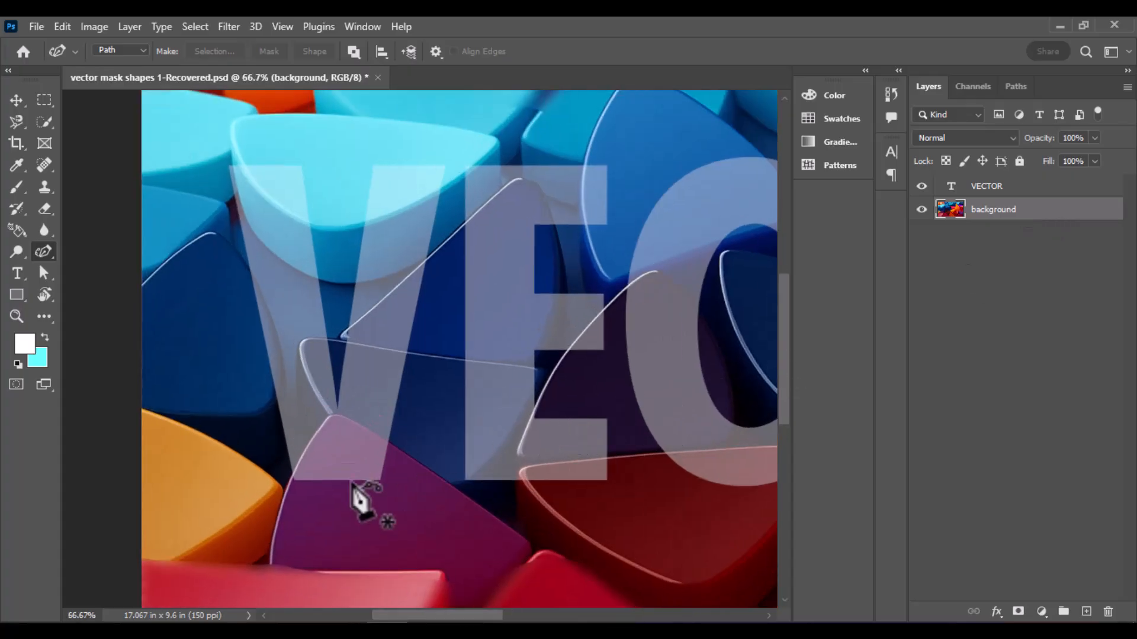
{"action": "left_click", "coordinate": [288, 489]}
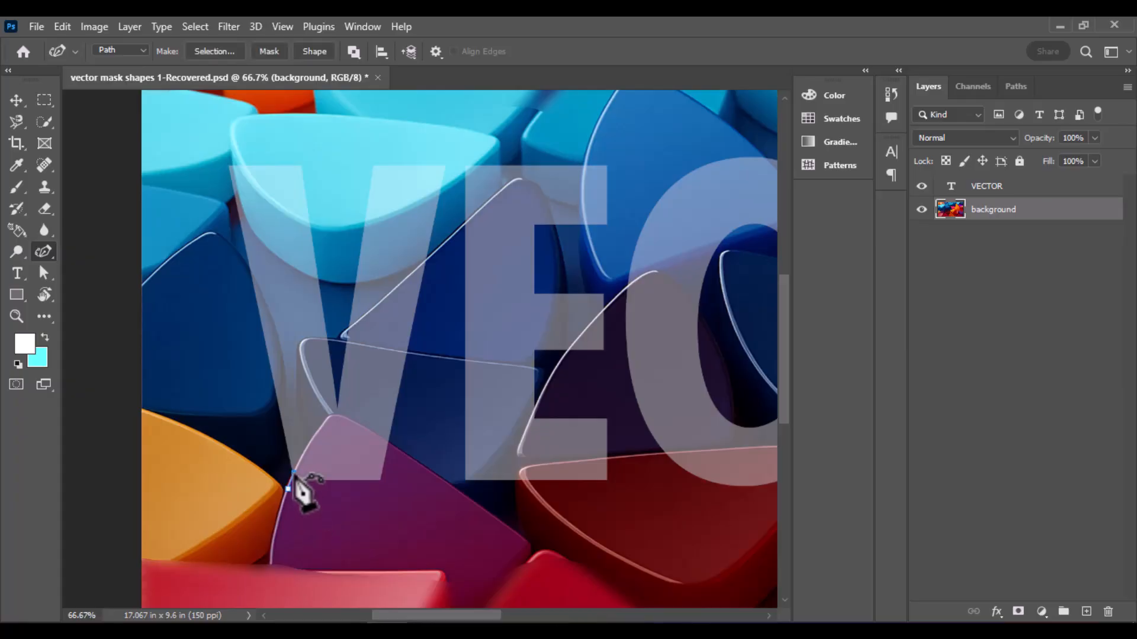
{"action": "key", "text": "ctrl+plus"}
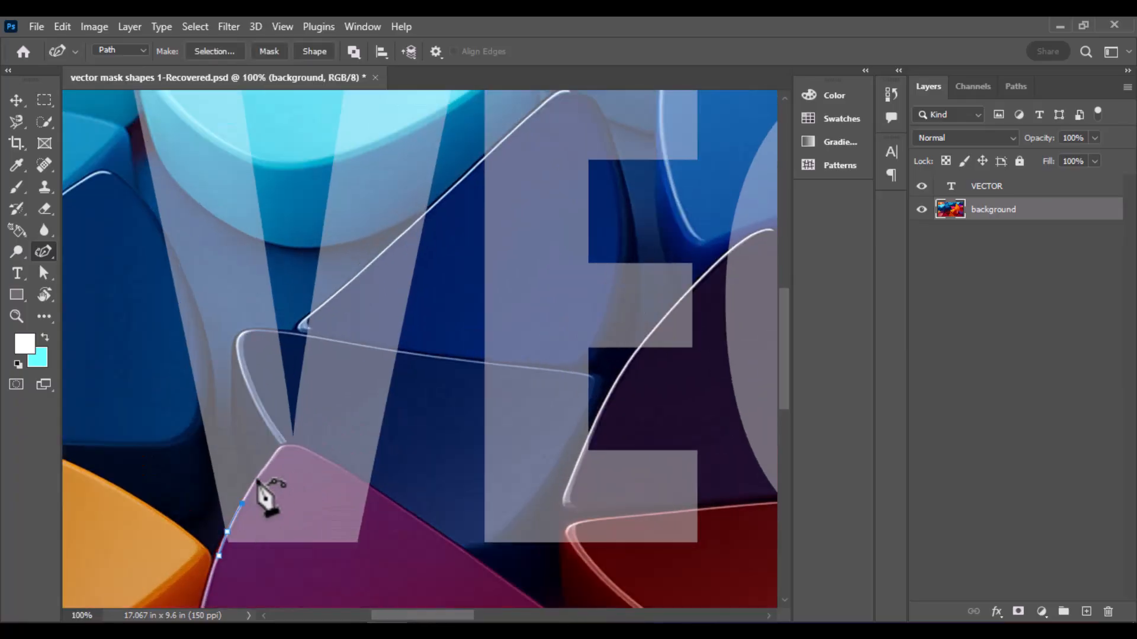
{"action": "left_click", "coordinate": [256, 478]}
{"action": "left_click", "coordinate": [273, 458]}
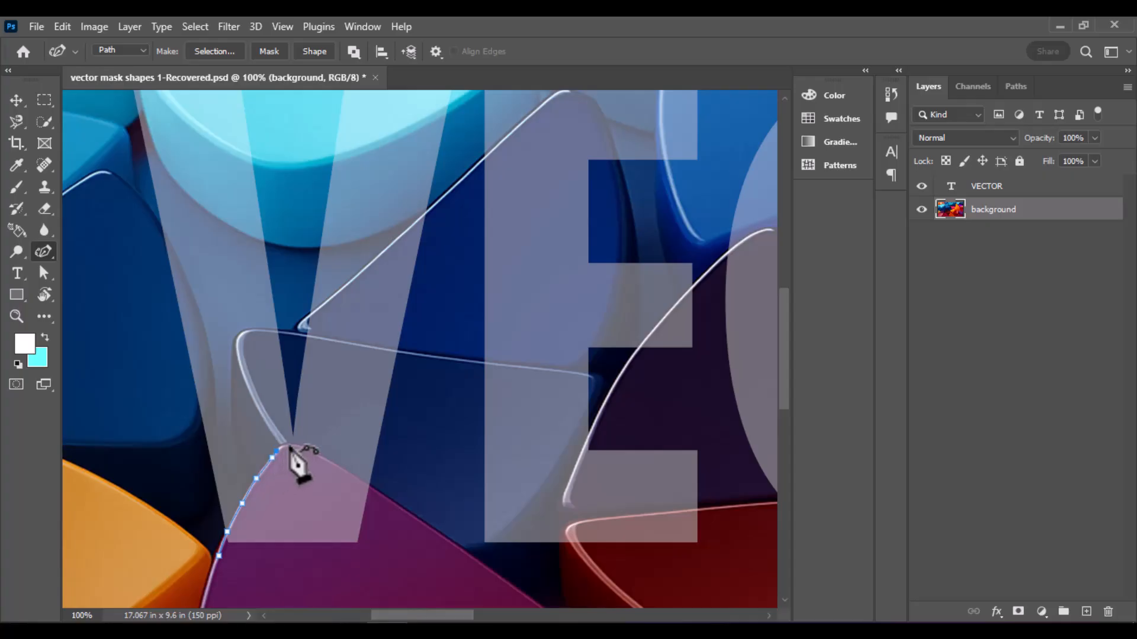
{"action": "left_click", "coordinate": [289, 445]}
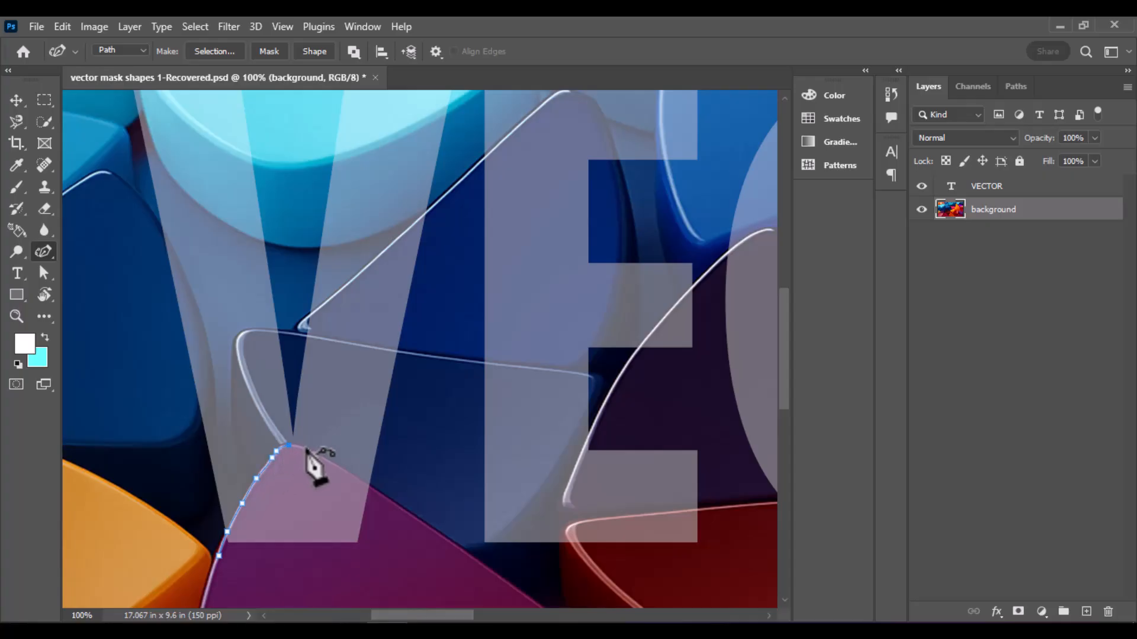
{"action": "left_click", "coordinate": [335, 466]}
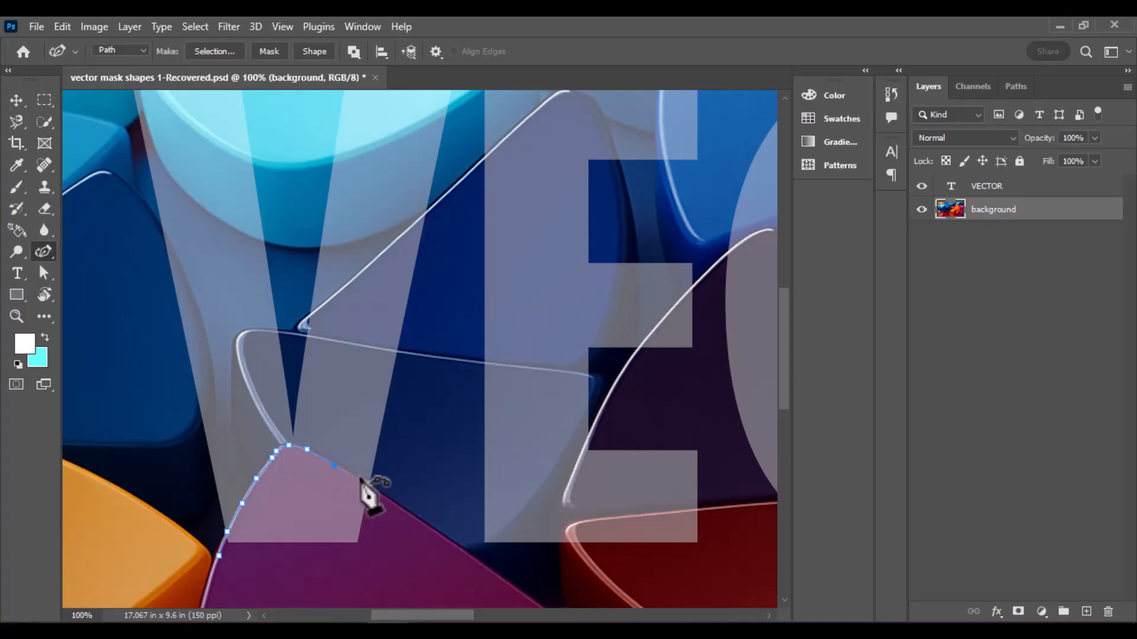
{"action": "left_click", "coordinate": [387, 499]}
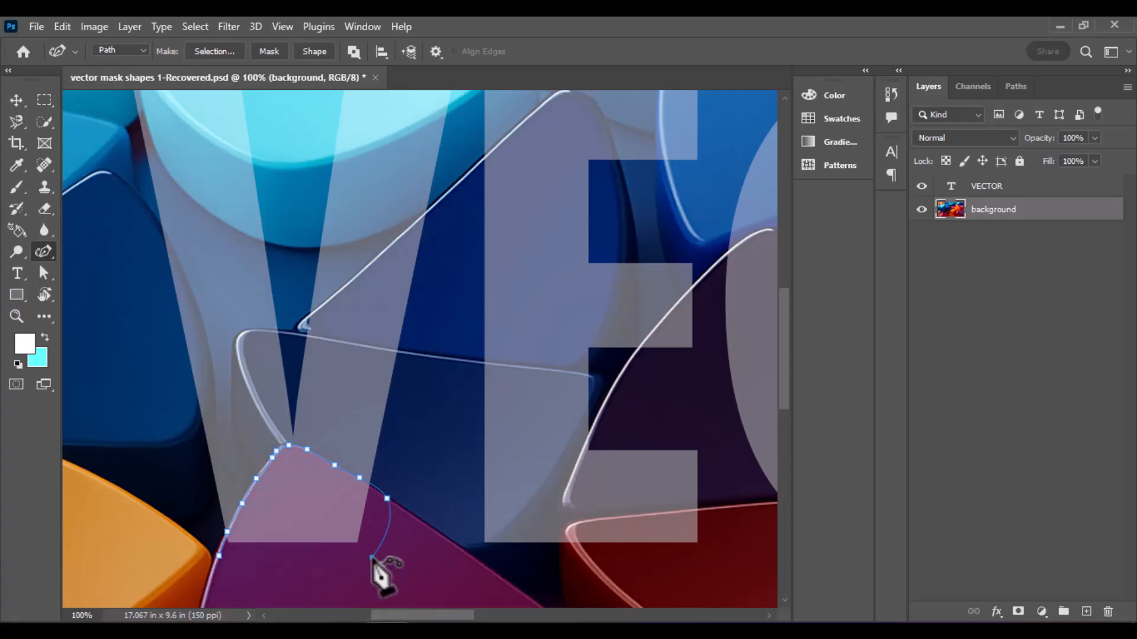
{"action": "left_click", "coordinate": [372, 557]}
{"action": "left_click", "coordinate": [387, 498], "text": "alt"}
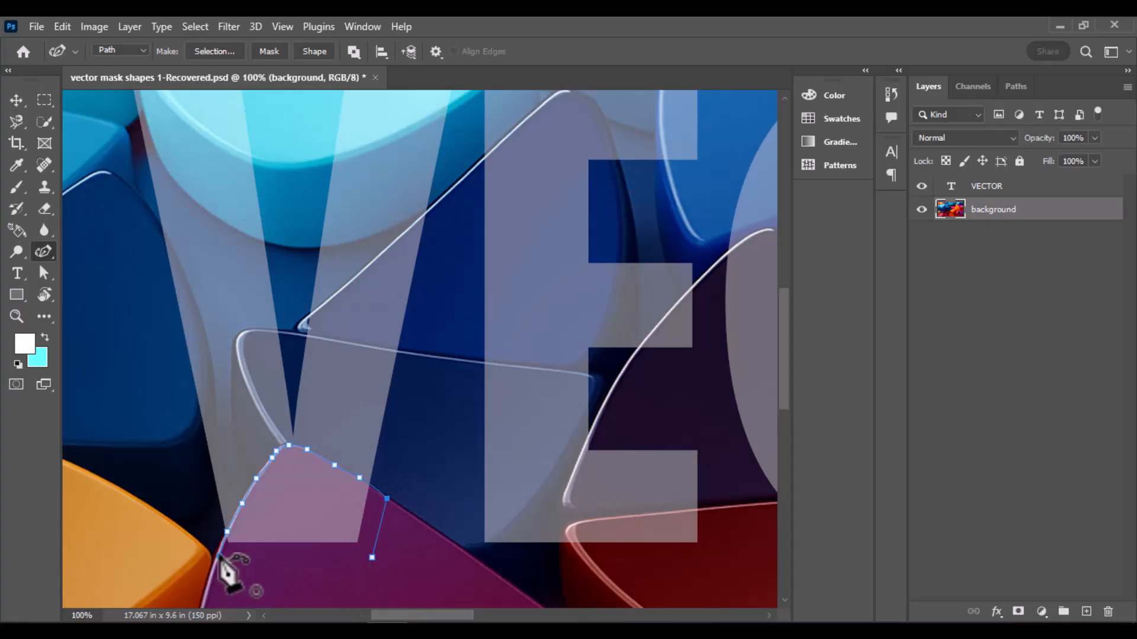
{"action": "left_click", "coordinate": [219, 557]}
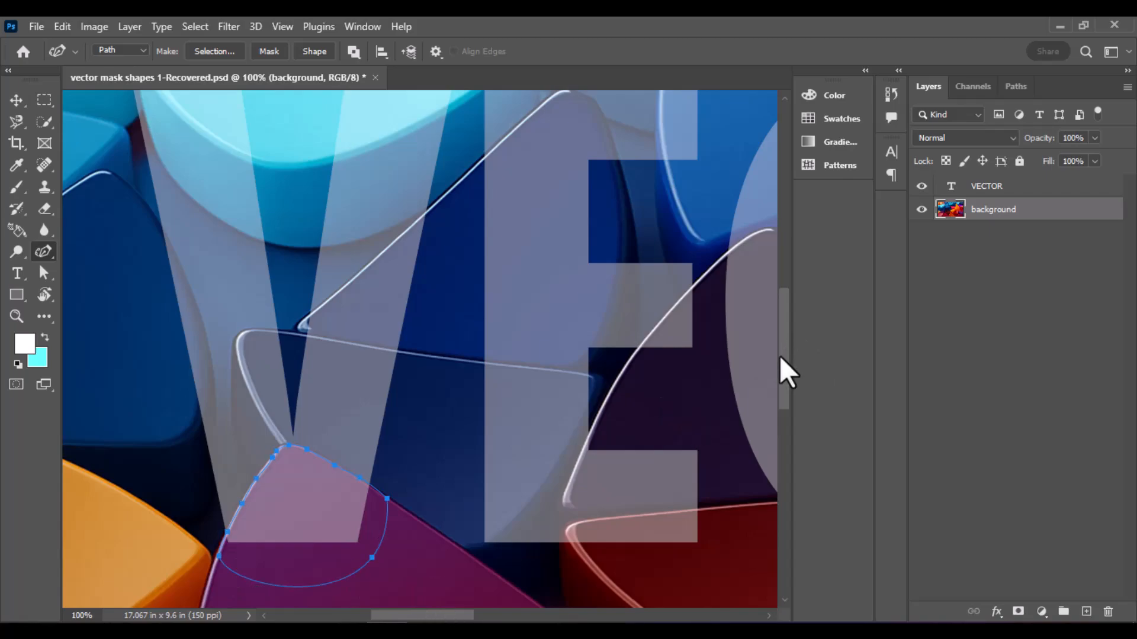
Draw a closed path along the light cyan shape's lower-left outer edge, enclosing its overlap with the V's left arm
{"action": "left_click_drag", "start_coordinate": [784, 376], "coordinate": [783, 321]}
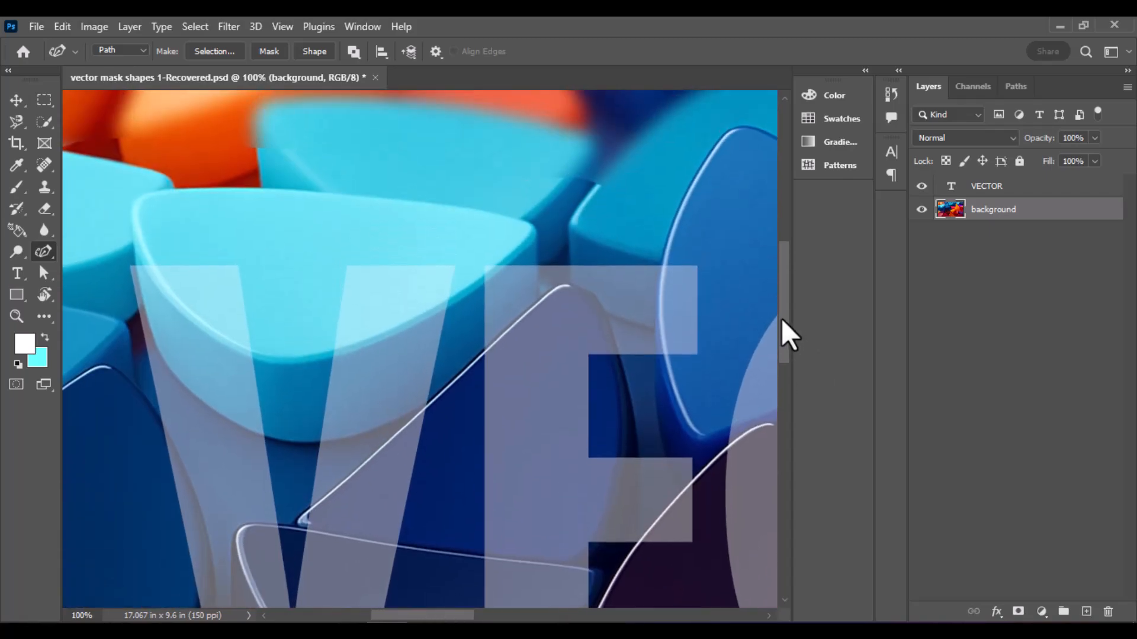
{"action": "left_click", "coordinate": [134, 245]}
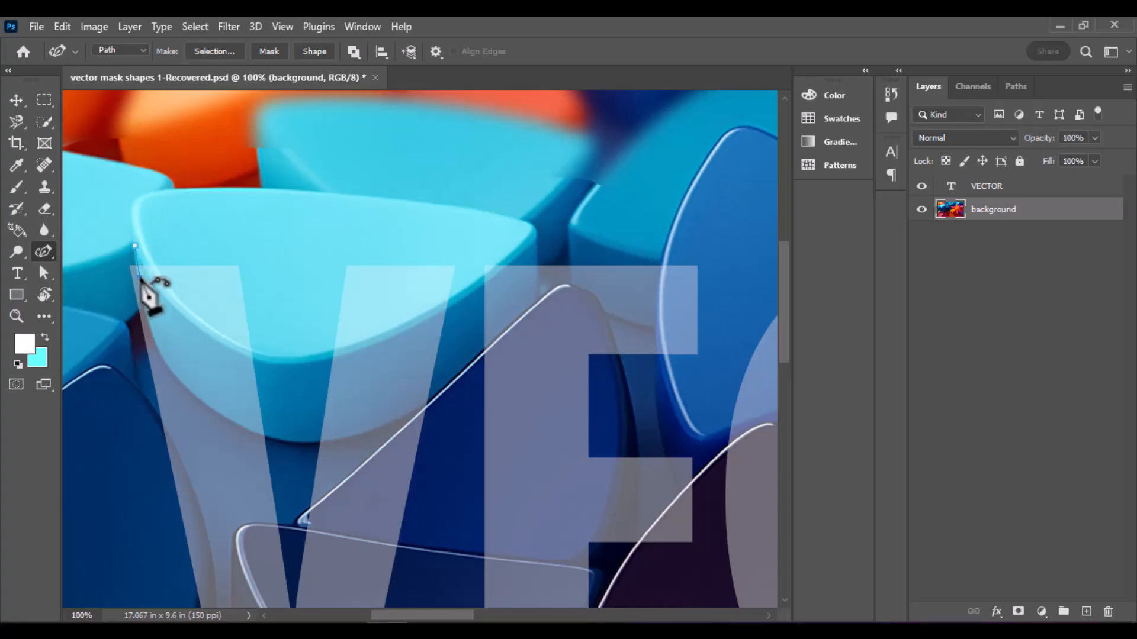
{"action": "left_click", "coordinate": [148, 325]}
{"action": "left_click", "coordinate": [163, 361]}
{"action": "left_click", "coordinate": [189, 389]}
{"action": "left_click", "coordinate": [222, 413]}
{"action": "left_click", "coordinate": [250, 431]}
{"action": "double_click", "coordinate": [274, 440]}
{"action": "left_click", "coordinate": [247, 244]}
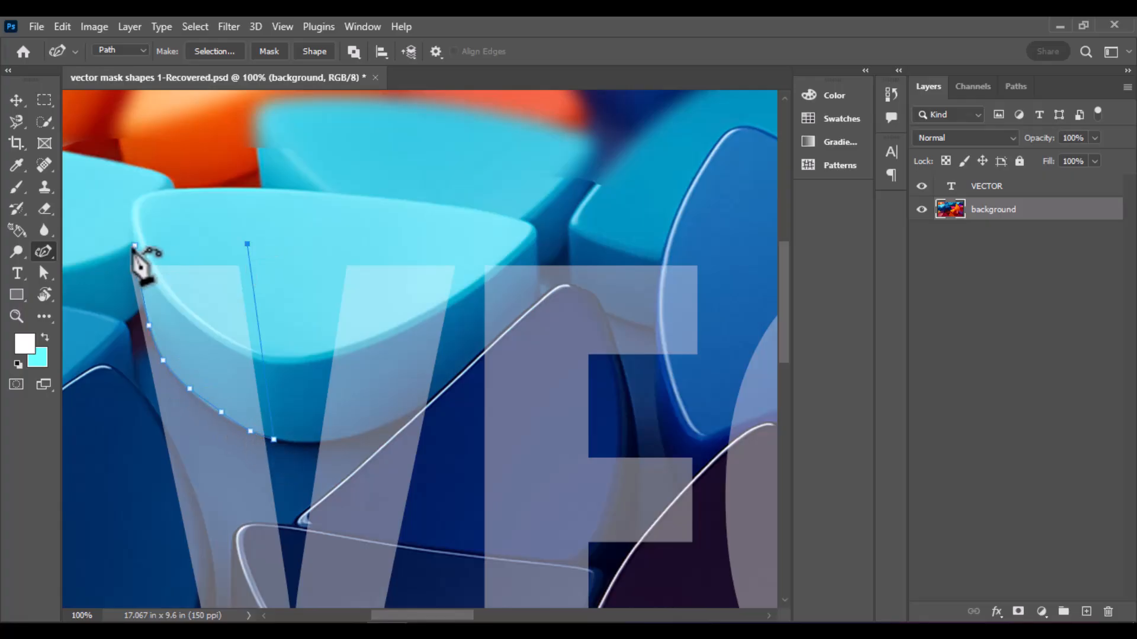
{"action": "left_click", "coordinate": [135, 245]}
Draw a closed path along the medium-blue shape's left edge, enclosing its overlap with the E's upper arm
{"action": "left_click_drag", "start_coordinate": [422, 616], "coordinate": [457, 617]}
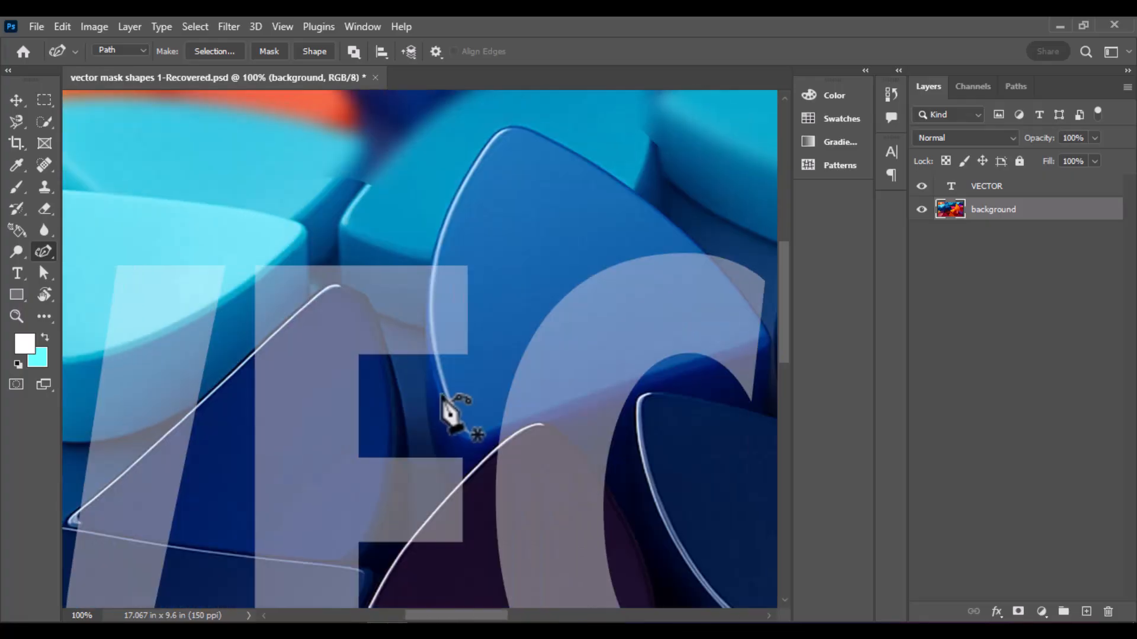
{"action": "left_click", "coordinate": [434, 368]}
{"action": "left_click", "coordinate": [430, 332]}
{"action": "left_click", "coordinate": [428, 306]}
{"action": "left_click", "coordinate": [432, 269]}
{"action": "left_click", "coordinate": [436, 242]}
{"action": "left_click", "coordinate": [480, 247]}
{"action": "left_click", "coordinate": [480, 367]}
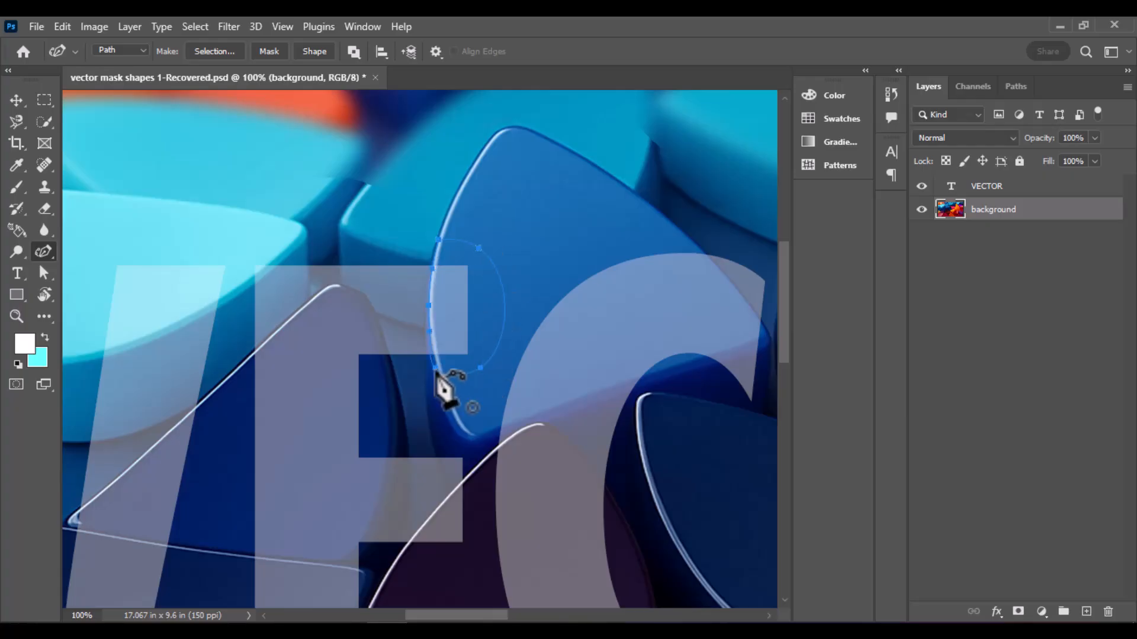
{"action": "left_click", "coordinate": [435, 369]}
Trace a closed path around the dark blue shape's right end, enclosing its overlap with the lower part of the E's stem
{"action": "left_click_drag", "start_coordinate": [784, 350], "coordinate": [798, 414]}
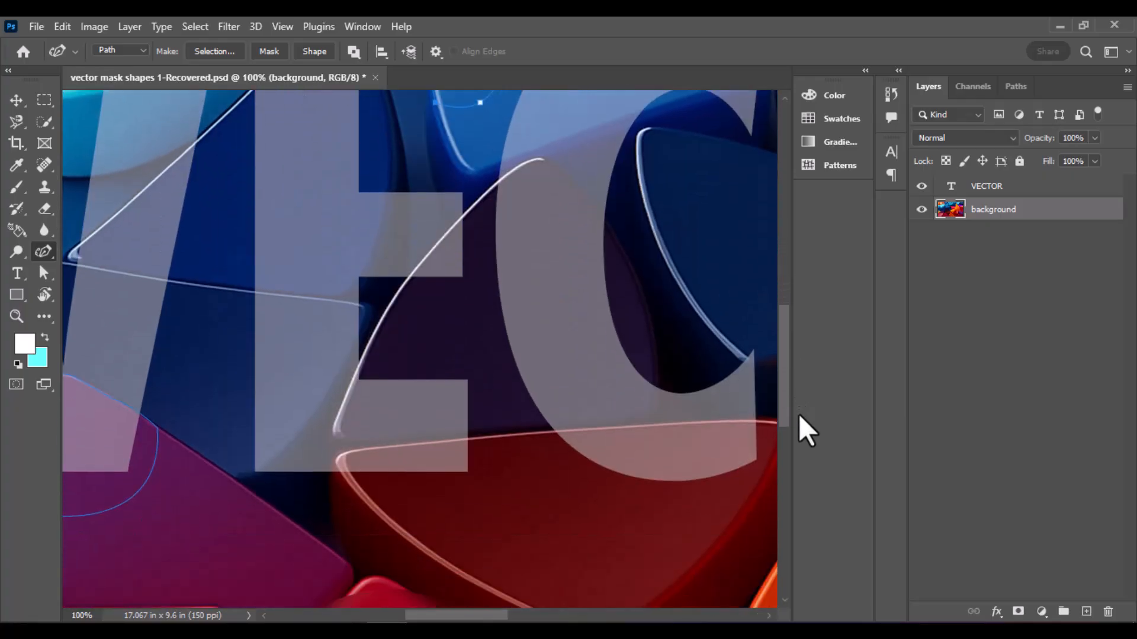
{"action": "left_click", "coordinate": [197, 285]}
{"action": "left_click", "coordinate": [270, 293]}
{"action": "left_click", "coordinate": [329, 300]}
{"action": "left_click", "coordinate": [366, 312]}
{"action": "left_click", "coordinate": [353, 352]}
{"action": "left_click", "coordinate": [326, 396]}
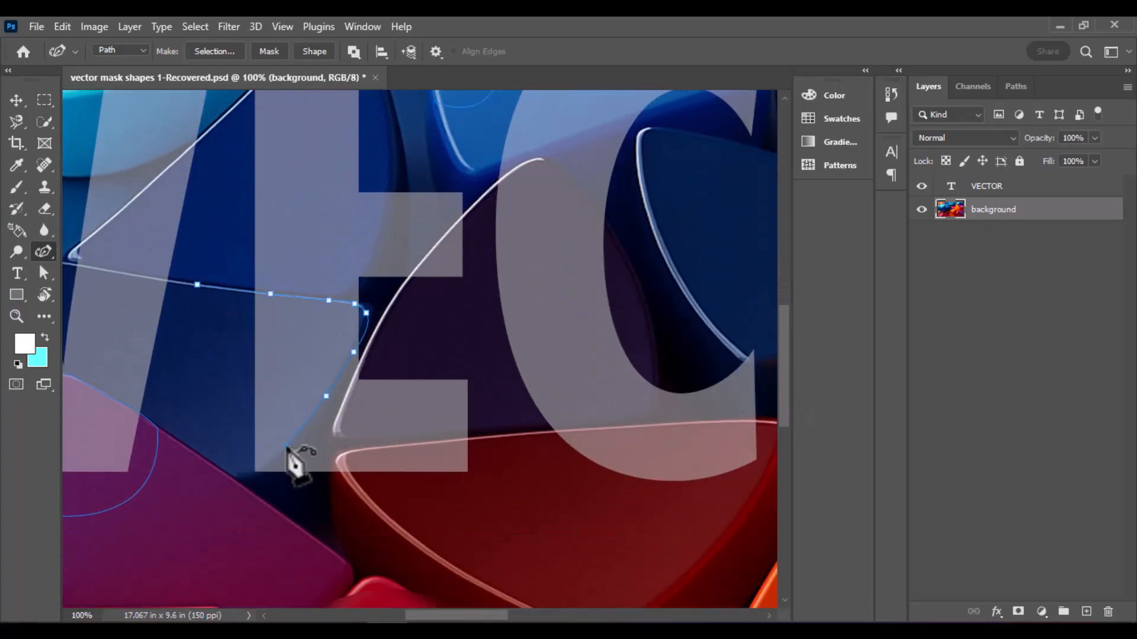
{"action": "left_click", "coordinate": [286, 446]}
{"action": "left_click", "coordinate": [249, 479]}
{"action": "left_click", "coordinate": [197, 284]}
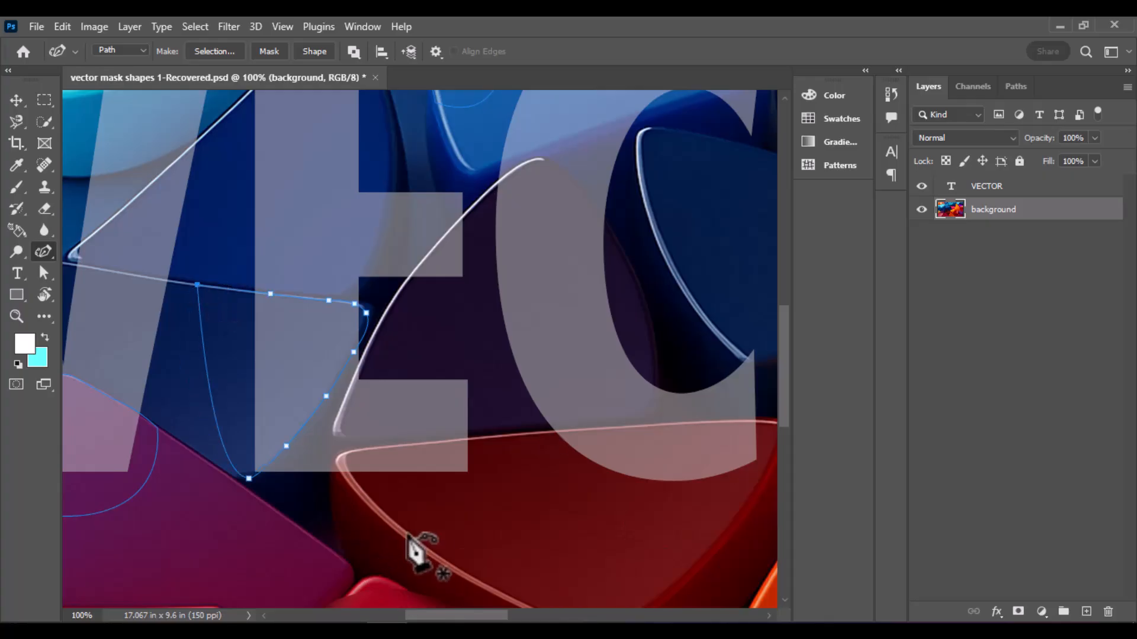
Draw a closed path along the dark red shape's upper edge, enclosing its overlap with the bottom of the C
{"action": "scroll", "coordinate": [390, 504], "scroll_direction": "right", "scroll_amount": 5}
{"action": "left_click", "coordinate": [343, 434]}
{"action": "left_click", "coordinate": [411, 429]}
{"action": "left_click", "coordinate": [508, 421]}
{"action": "left_click", "coordinate": [569, 423]}
{"action": "left_click", "coordinate": [569, 477]}
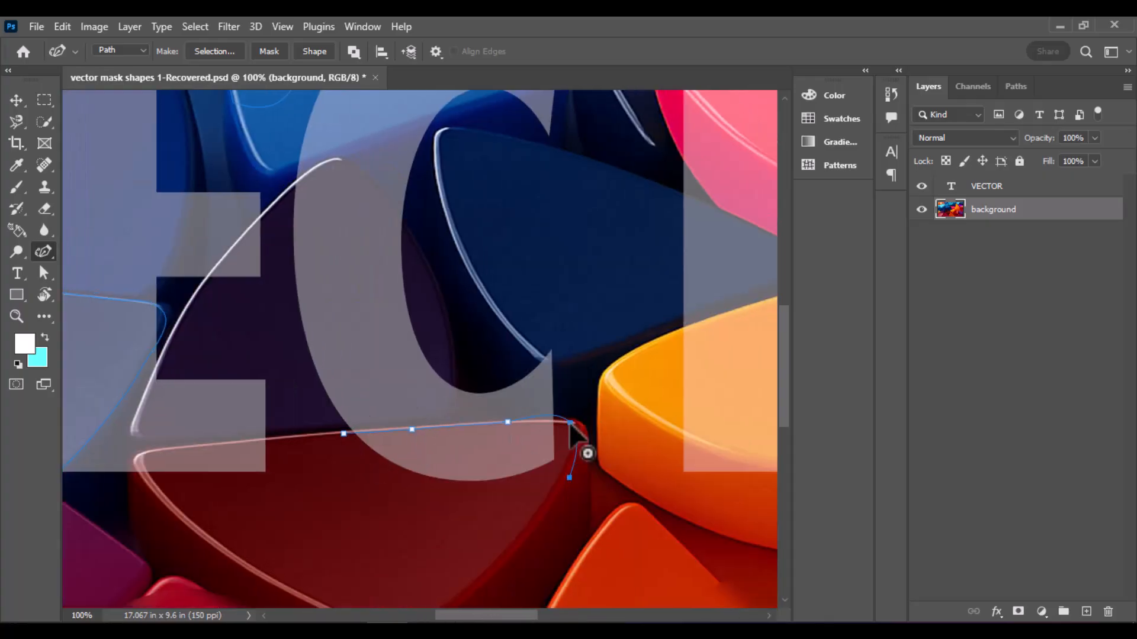
{"action": "left_click", "coordinate": [419, 500]}
{"action": "left_click", "coordinate": [343, 434]}
Trace a closed path around the yellow-orange shape's upper-right tip, enclosing its overlap with the lower-left curve of the O
{"action": "left_click_drag", "start_coordinate": [533, 619], "coordinate": [585, 618]}
{"action": "left_click", "coordinate": [501, 280]}
{"action": "left_click", "coordinate": [560, 269]}
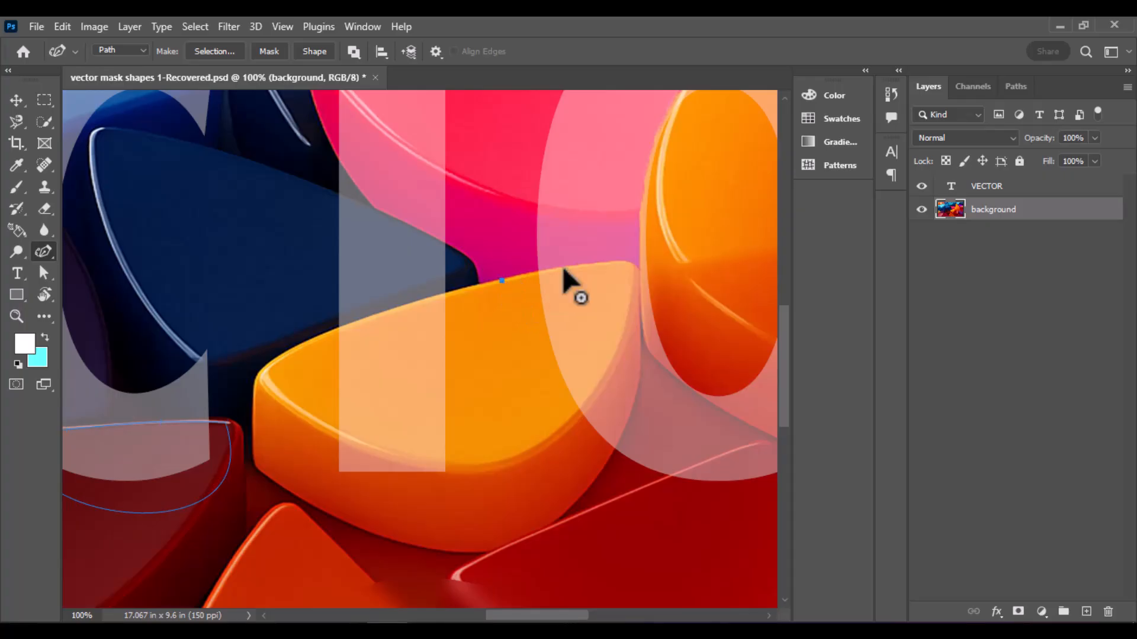
{"action": "left_click", "coordinate": [601, 262]}
{"action": "left_click", "coordinate": [625, 261]}
{"action": "left_click", "coordinate": [636, 269]}
{"action": "left_click", "coordinate": [640, 369]}
{"action": "left_click", "coordinate": [614, 452]}
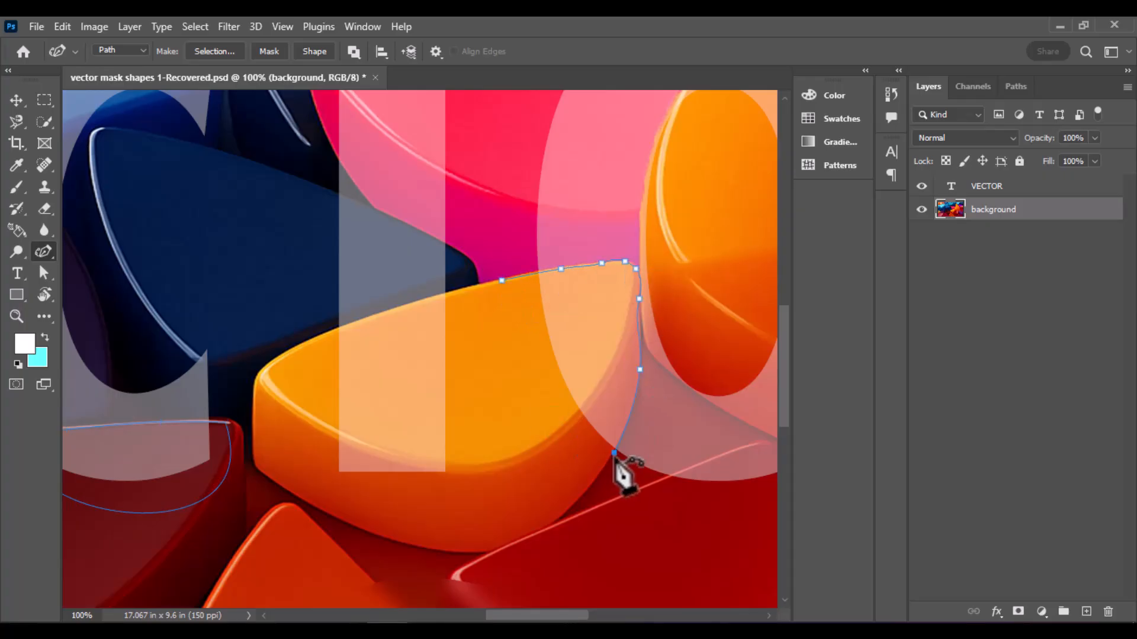
{"action": "left_click", "coordinate": [538, 392]}
{"action": "left_click", "coordinate": [502, 280]}
Trace a closed path around the purple shape's upper-left tip, enclosing its overlap with the foot of the R's stem
{"action": "left_click_drag", "start_coordinate": [551, 617], "coordinate": [630, 616]}
{"action": "left_click", "coordinate": [585, 478]}
{"action": "key", "text": "ctrl+plus"}
{"action": "left_click", "coordinate": [463, 543]}
{"action": "left_click", "coordinate": [469, 510]}
{"action": "left_click", "coordinate": [479, 479]}
{"action": "left_click", "coordinate": [487, 457]}
{"action": "left_click", "coordinate": [502, 419]}
{"action": "left_click", "coordinate": [509, 407]}
{"action": "left_click", "coordinate": [526, 403]}
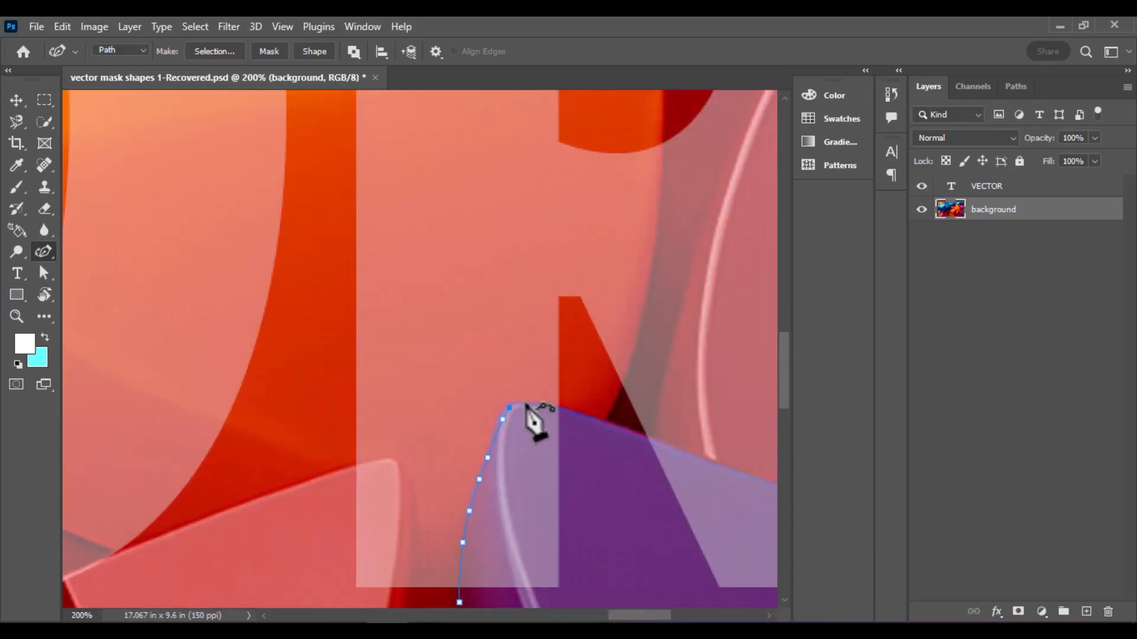
{"action": "left_click", "coordinate": [569, 412]}
{"action": "left_click", "coordinate": [460, 604]}
{"action": "double_click", "coordinate": [574, 598]}
Trace a closed path around the red shape's left end, following the neighbouring orange and crimson shapes and enclosing its overlap with the R's bowl
{"action": "scroll", "coordinate": [576, 598], "scroll_direction": "up", "scroll_amount": 10}
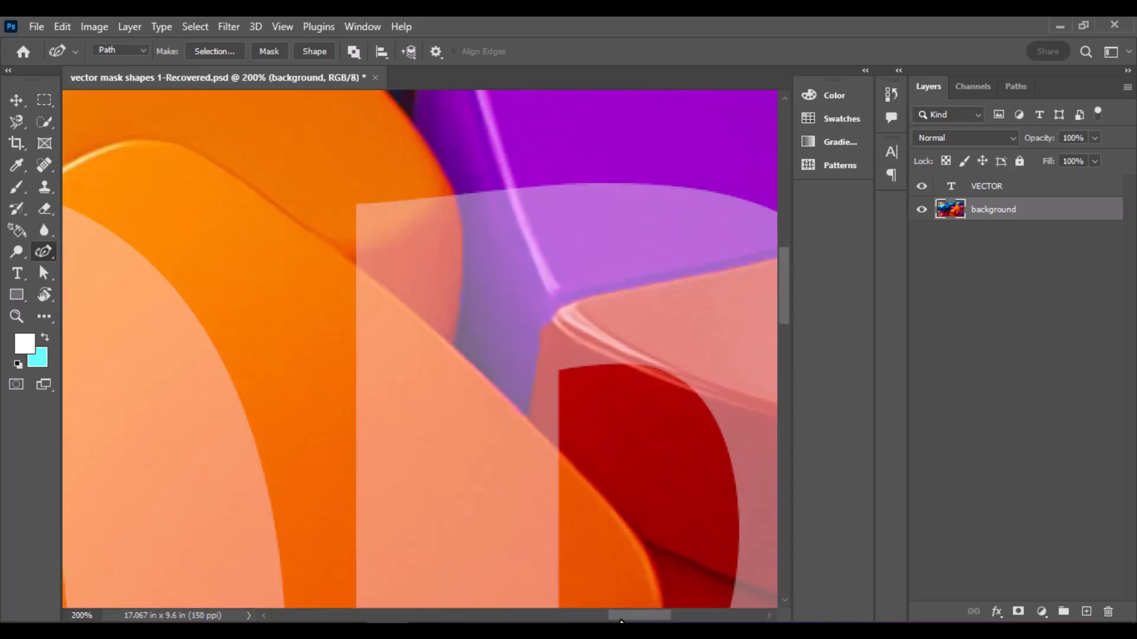
{"action": "scroll", "coordinate": [457, 337], "scroll_direction": "right", "scroll_amount": 5}
{"action": "scroll", "coordinate": [457, 338], "scroll_direction": "down", "scroll_amount": 3}
{"action": "key", "text": "ctrl+minus"}
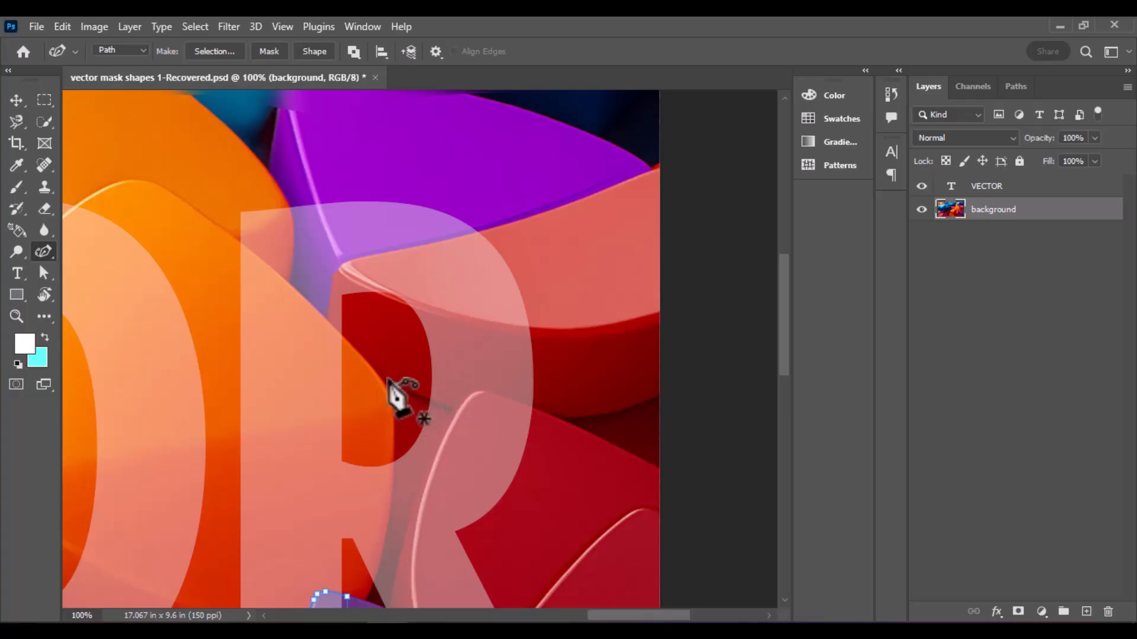
{"action": "left_click", "coordinate": [505, 222]}
{"action": "left_click", "coordinate": [457, 239]}
{"action": "left_click", "coordinate": [408, 249]}
{"action": "left_click", "coordinate": [367, 256]}
{"action": "left_click", "coordinate": [346, 262]}
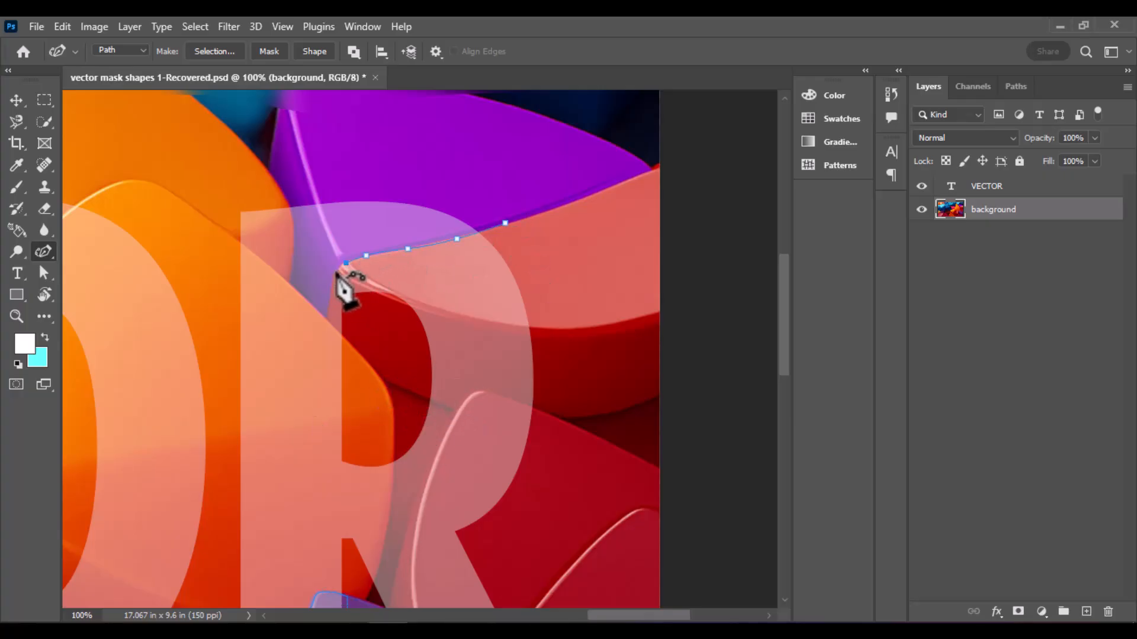
{"action": "left_click", "coordinate": [333, 276]}
{"action": "left_click", "coordinate": [326, 318]}
{"action": "left_click", "coordinate": [343, 336]}
{"action": "left_click", "coordinate": [360, 355]}
{"action": "left_click", "coordinate": [378, 373]}
{"action": "left_click", "coordinate": [389, 383]}
{"action": "left_click", "coordinate": [409, 392]}
{"action": "left_click", "coordinate": [425, 401]}
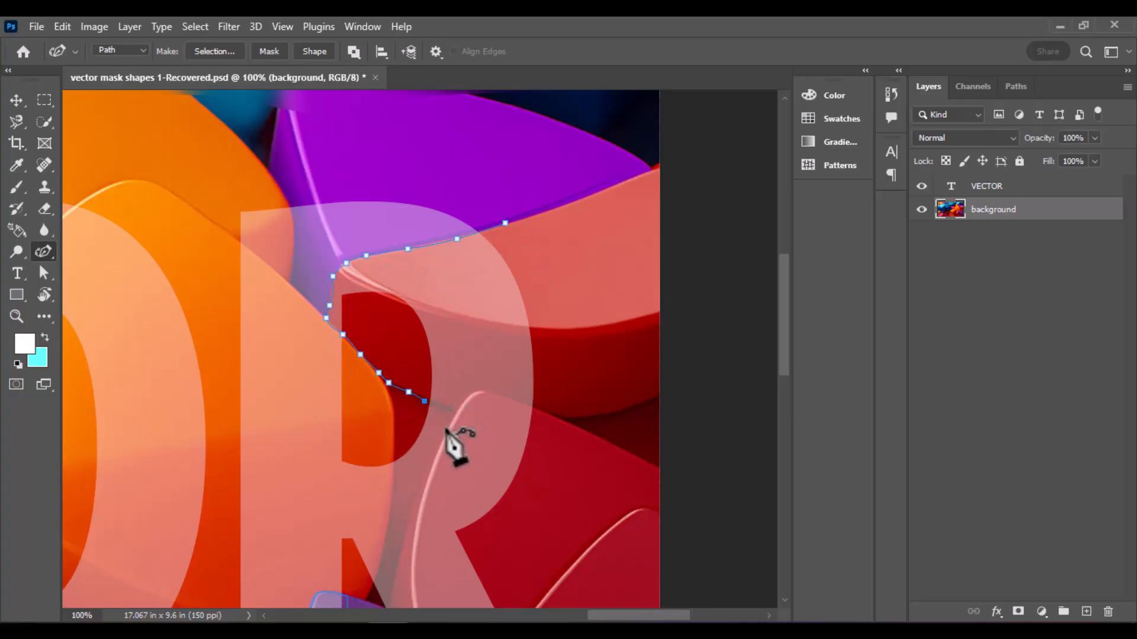
{"action": "left_click", "coordinate": [450, 410]}
{"action": "left_click", "coordinate": [459, 414]}
{"action": "left_click", "coordinate": [480, 392]}
{"action": "left_click", "coordinate": [496, 394]}
{"action": "left_click", "coordinate": [519, 403]}
{"action": "left_click", "coordinate": [546, 413]}
{"action": "left_click", "coordinate": [550, 303]}
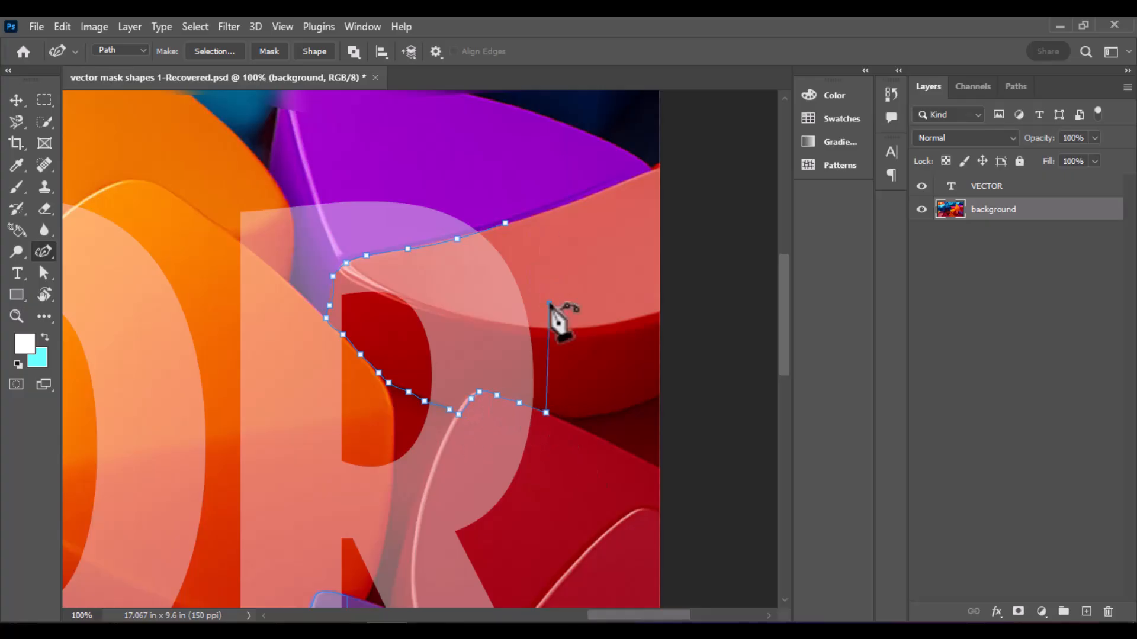
{"action": "left_click", "coordinate": [505, 223]}
{"action": "key", "text": "ctrl+0"}
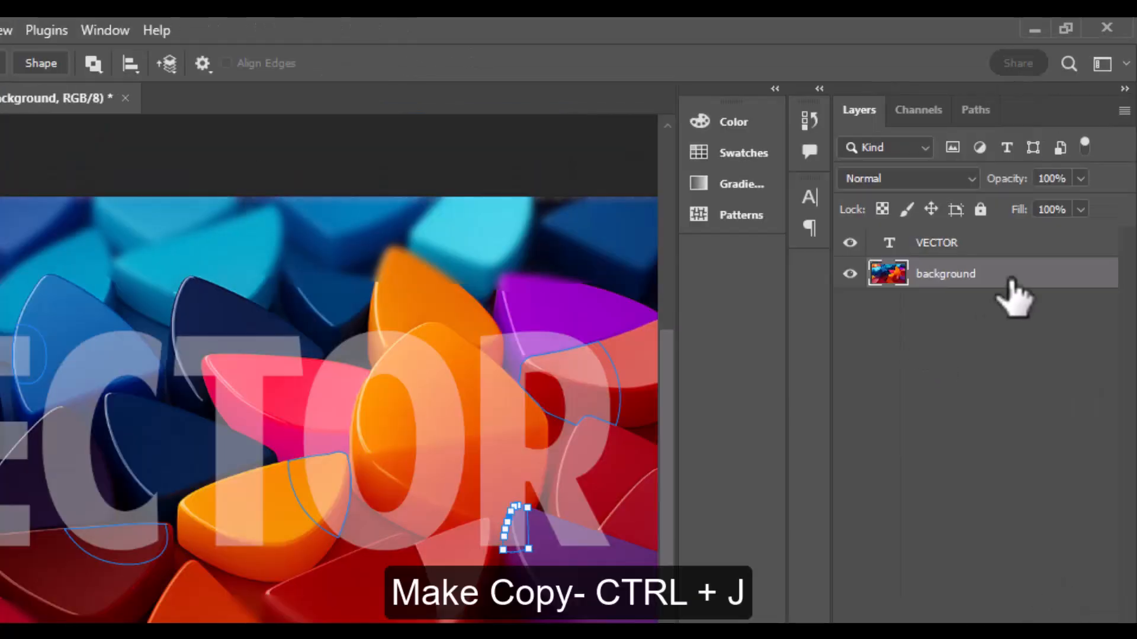
Duplicate the background layer and move the copy above the VECTOR text layer
{"action": "key", "text": "ctrl+j"}
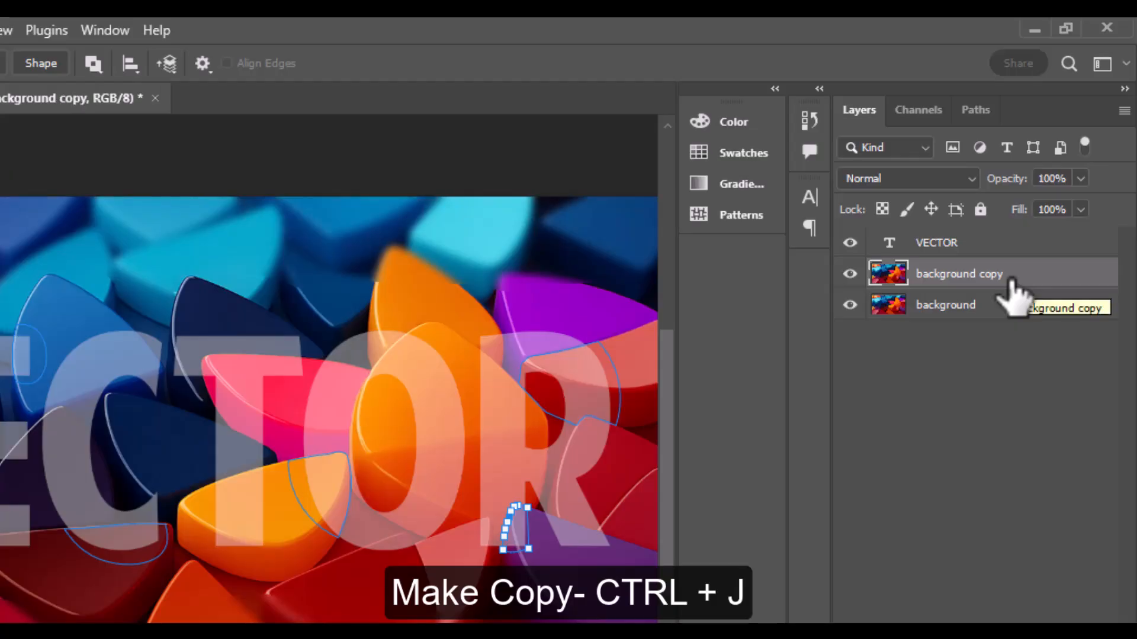
{"action": "left_click_drag", "start_coordinate": [1011, 278], "coordinate": [1000, 231]}
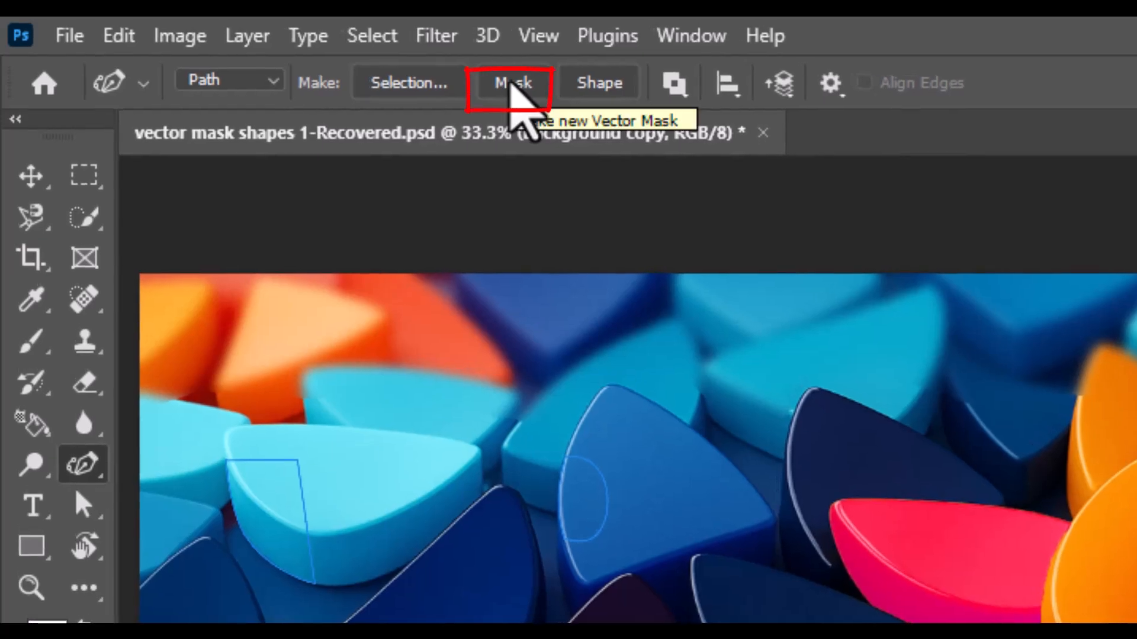
Add a vector mask from the current path to the background copy layer, then deselect the layer
{"action": "left_click", "coordinate": [243, 37]}
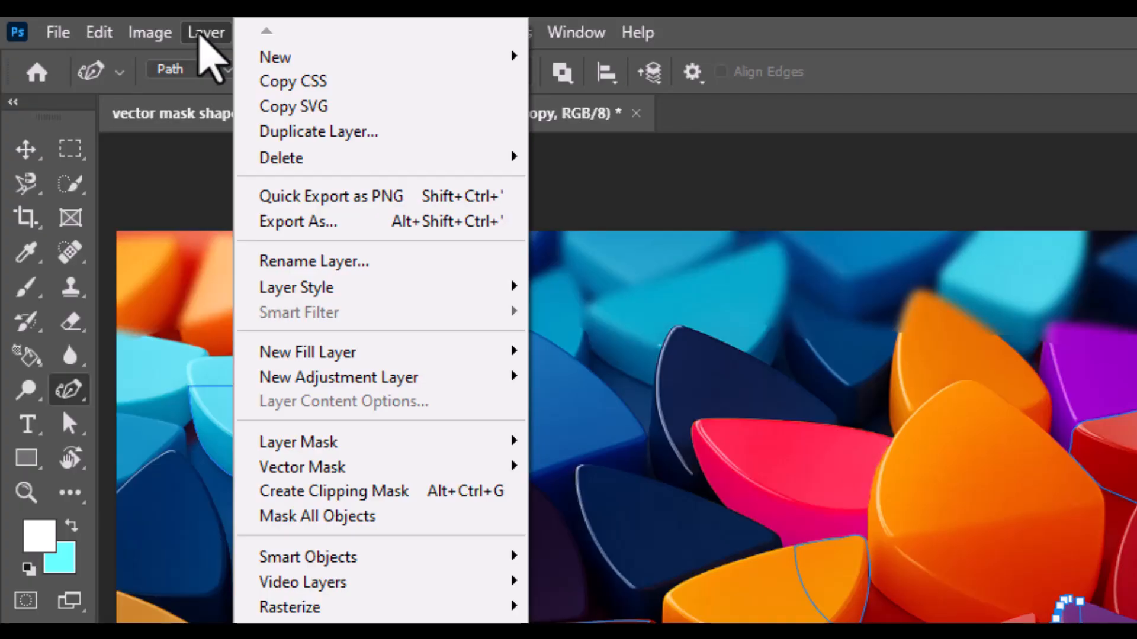
{"action": "mouse_move", "coordinate": [358, 469]}
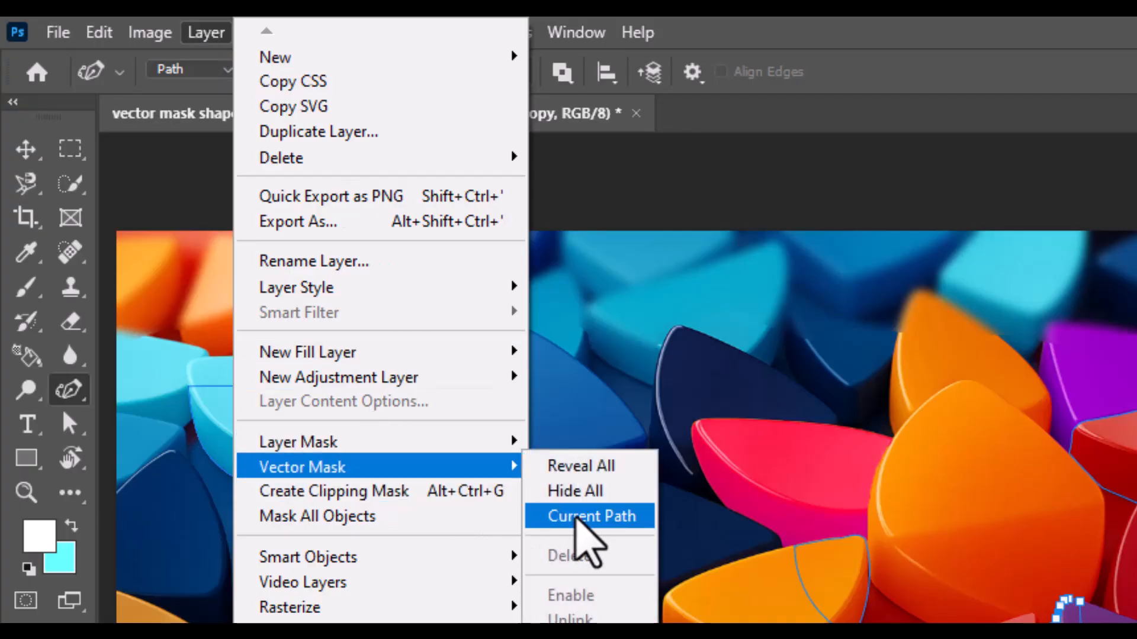
{"action": "left_click", "coordinate": [583, 517]}
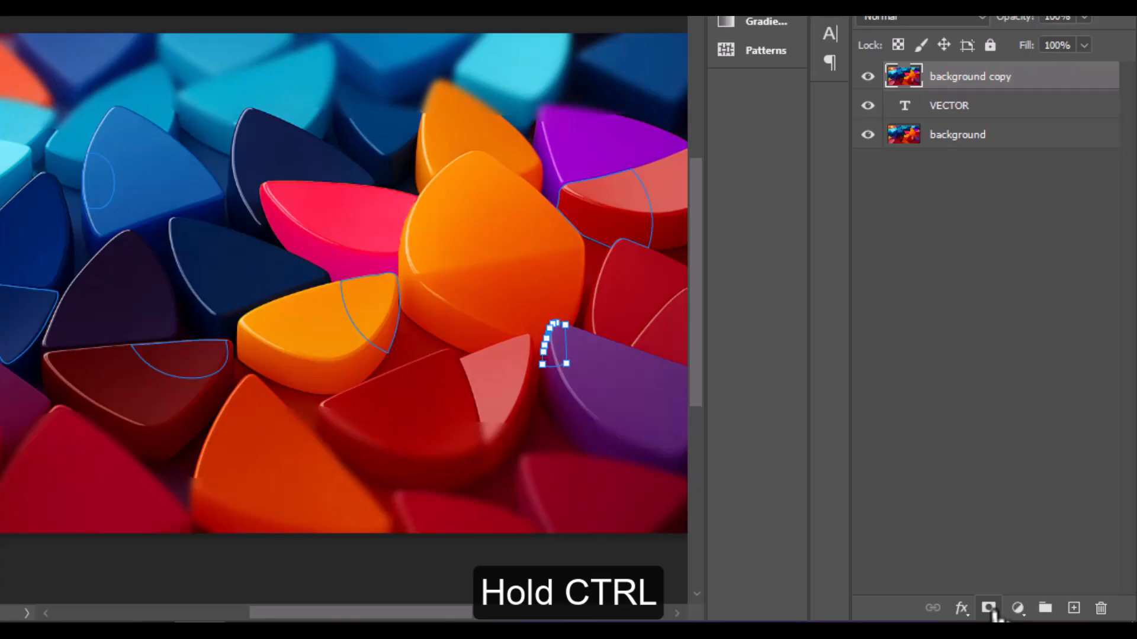
{"action": "left_click", "coordinate": [993, 614], "text": "ctrl"}
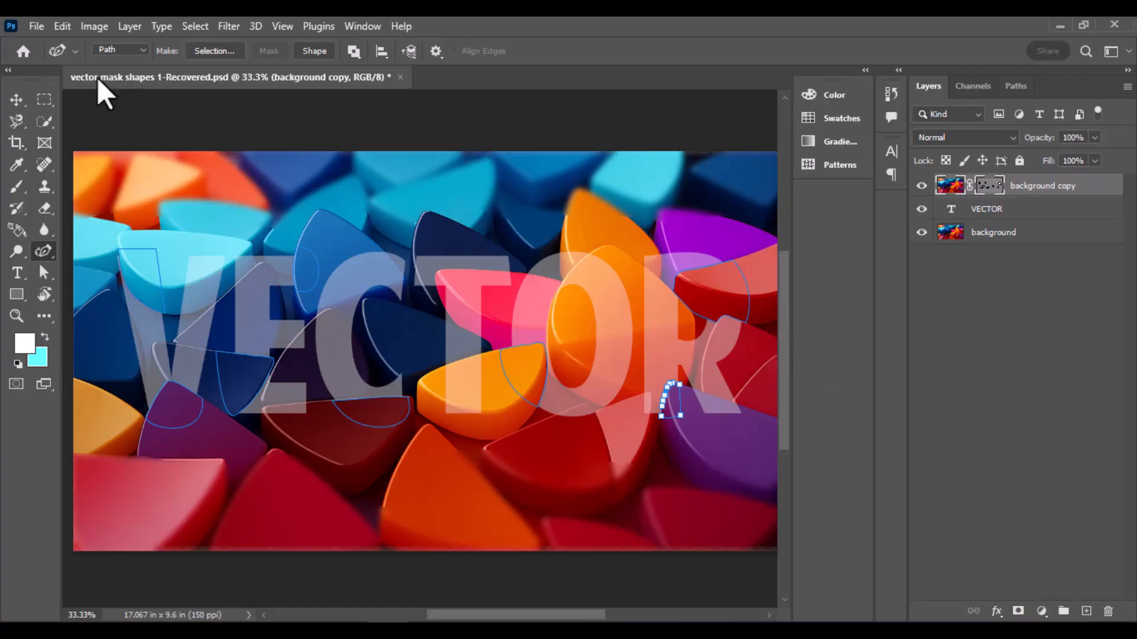
{"action": "left_click", "coordinate": [14, 105]}
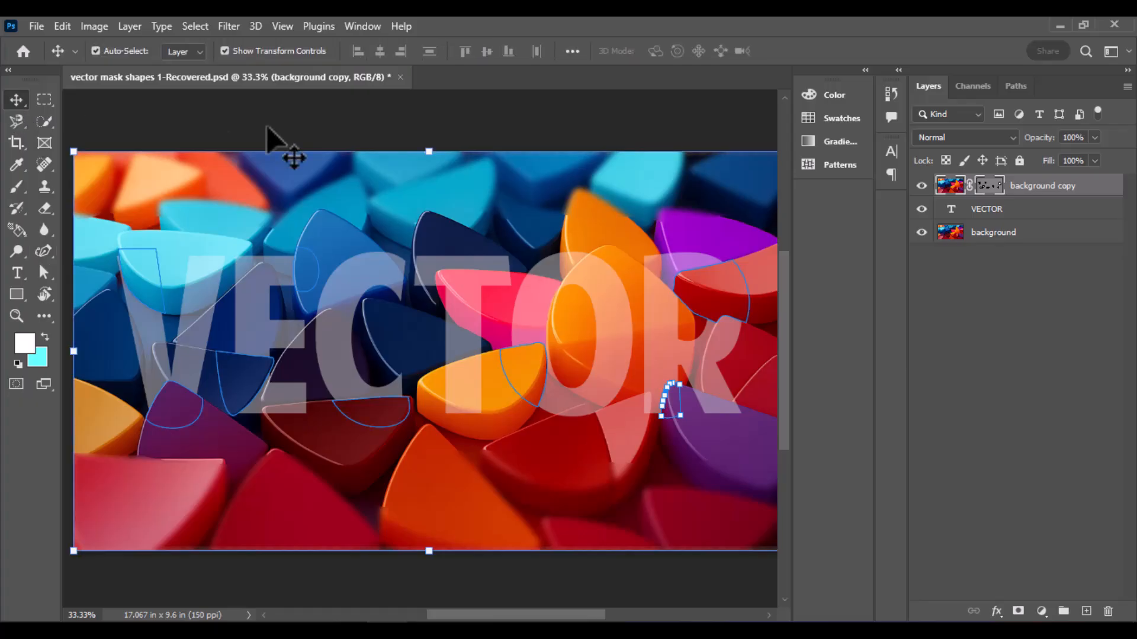
{"action": "left_click", "coordinate": [267, 128]}
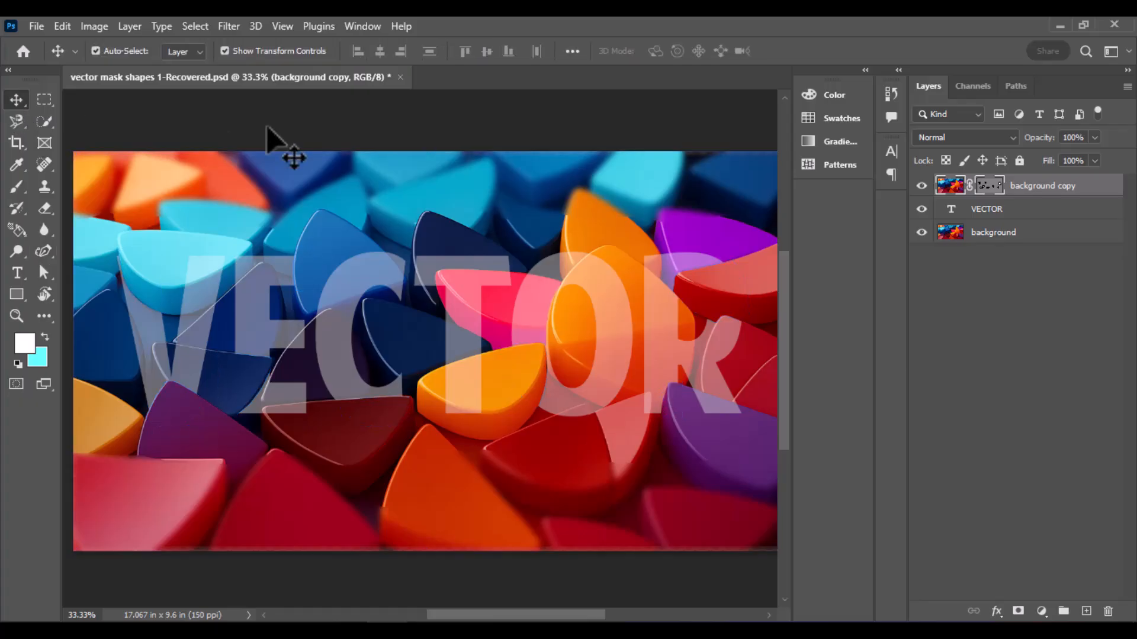
Raise the VECTOR text layer's opacity to 100%
{"action": "left_click", "coordinate": [984, 212]}
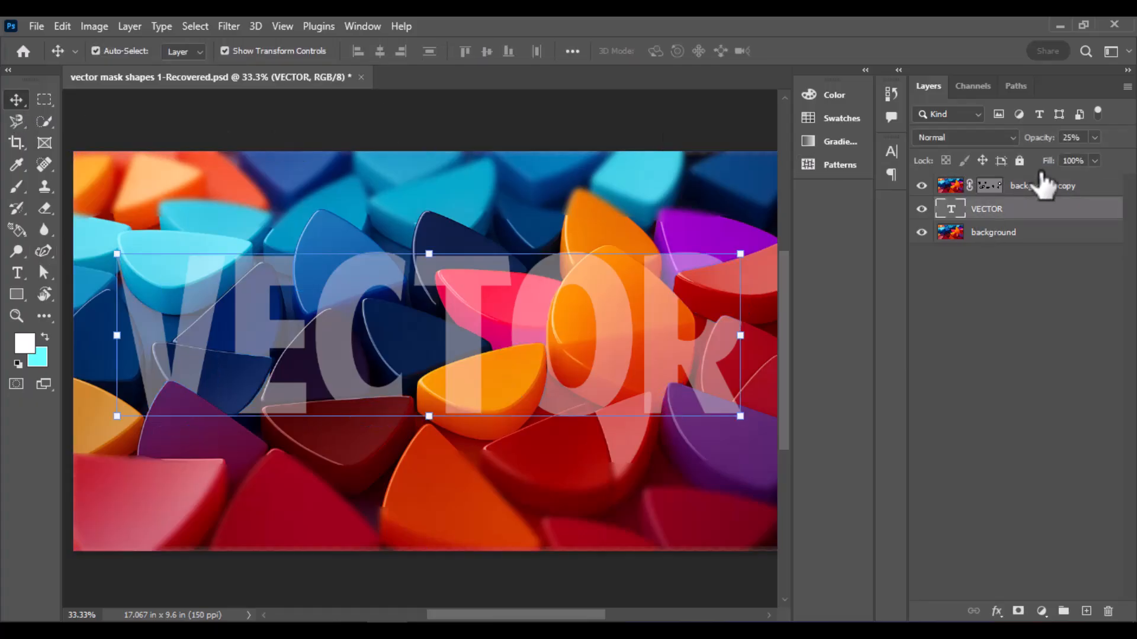
{"action": "left_click", "coordinate": [1096, 137]}
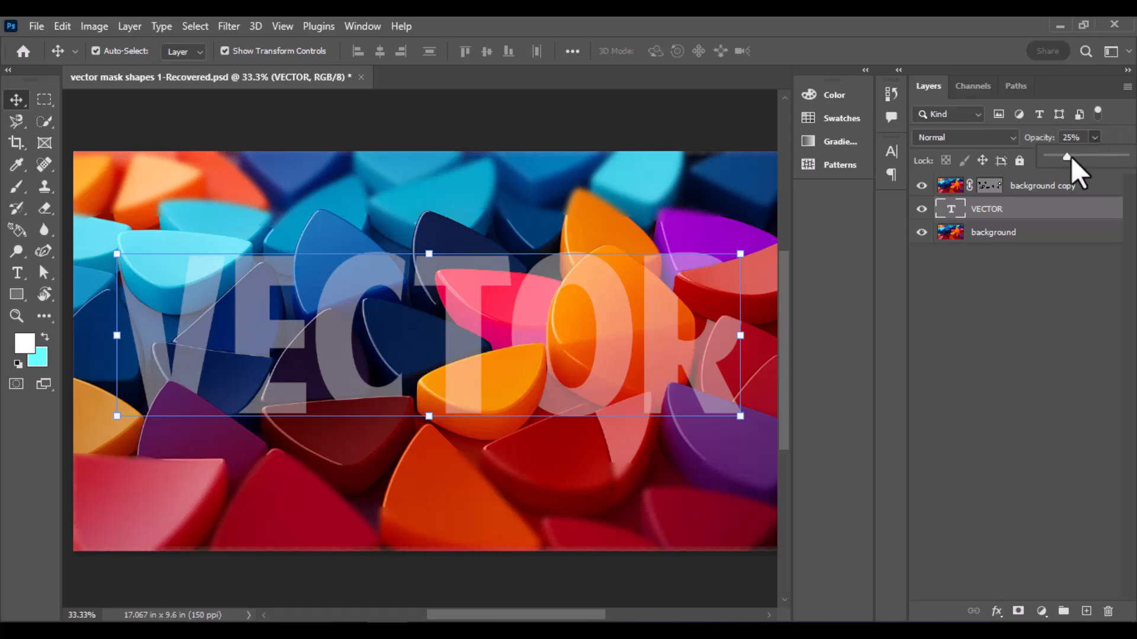
{"action": "left_click_drag", "start_coordinate": [1066, 156], "coordinate": [1124, 156]}
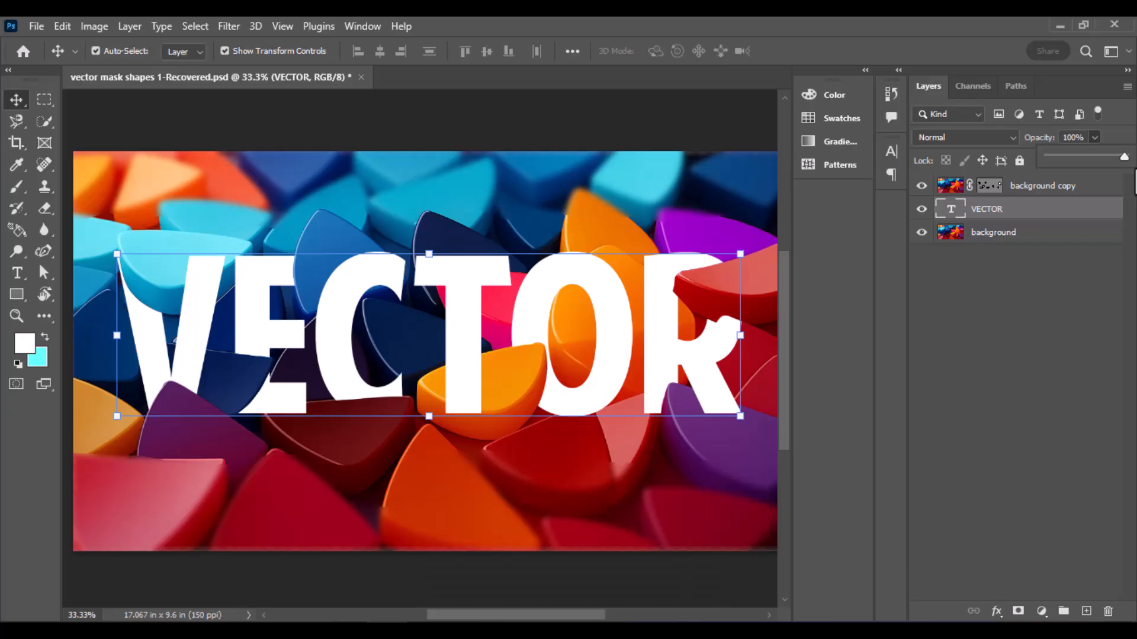
{"action": "left_click", "coordinate": [705, 474]}
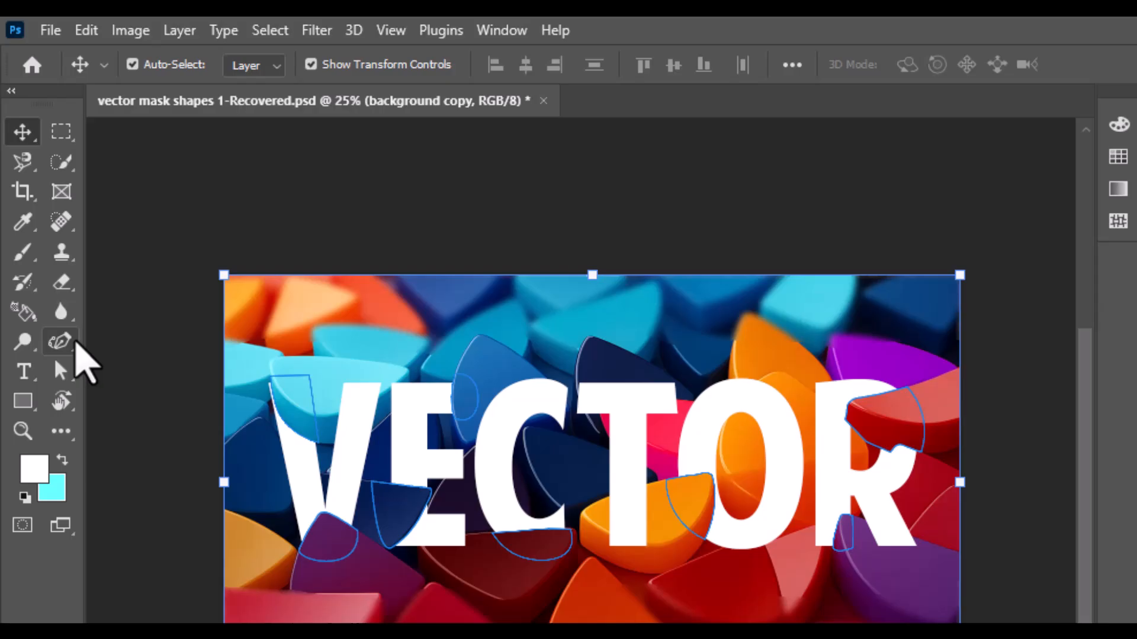
Set the VECTOR text's opacity to 25% and select the background copy's vector mask for editing with the Curvature Pen Tool
{"action": "right_click", "coordinate": [70, 345]}
{"action": "left_click", "coordinate": [208, 401]}
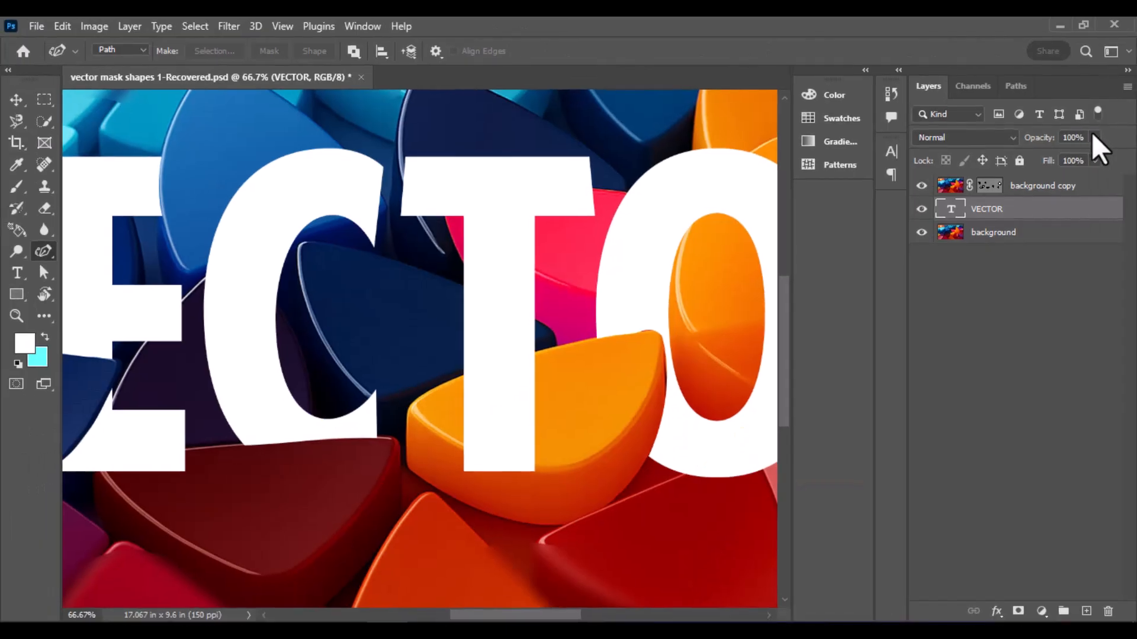
{"action": "left_click", "coordinate": [1093, 135]}
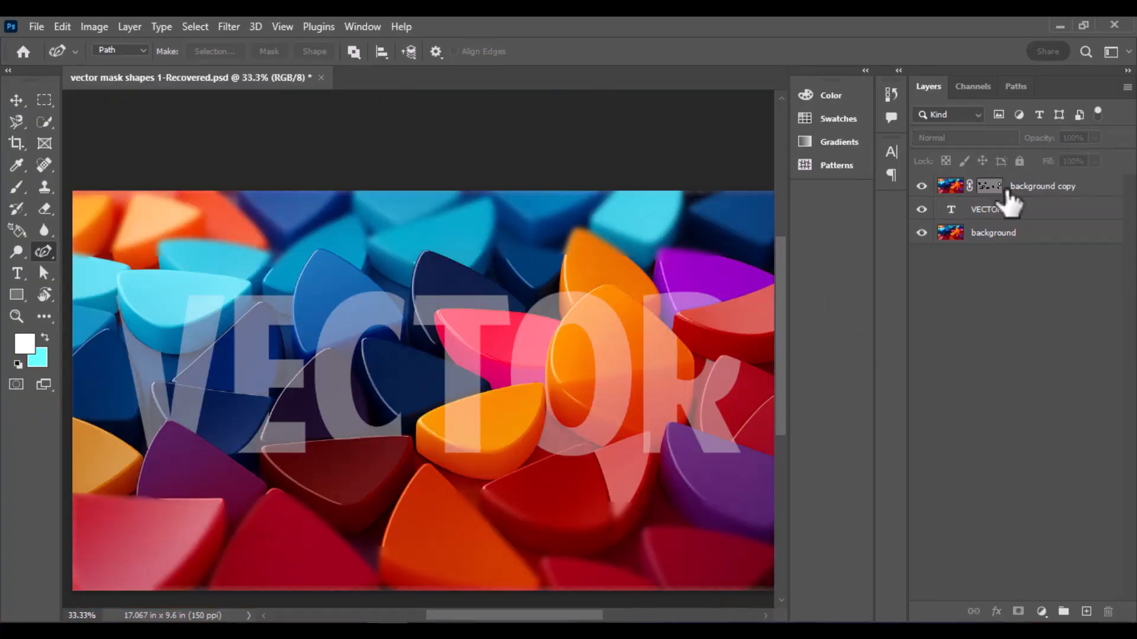
{"action": "left_click", "coordinate": [997, 187]}
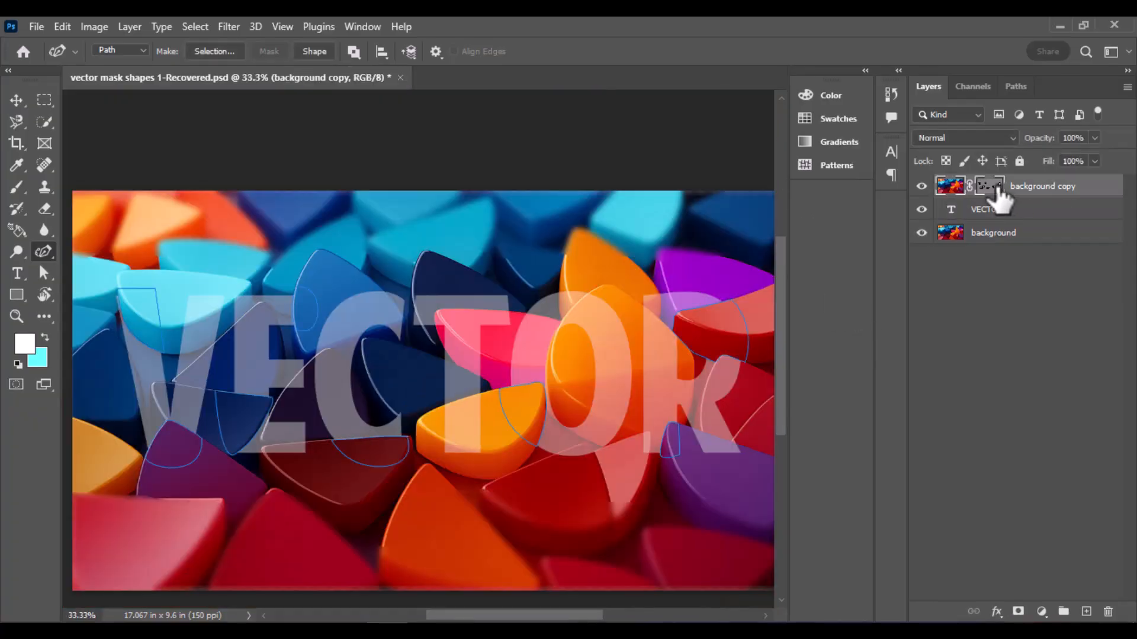
Add a closed path to the vector mask around the left end of the pink shape, enclosing its overlap with the T
{"action": "key", "text": "ctrl+plus"}
{"action": "key", "text": "ctrl+plus"}
{"action": "key", "text": "ctrl+plus"}
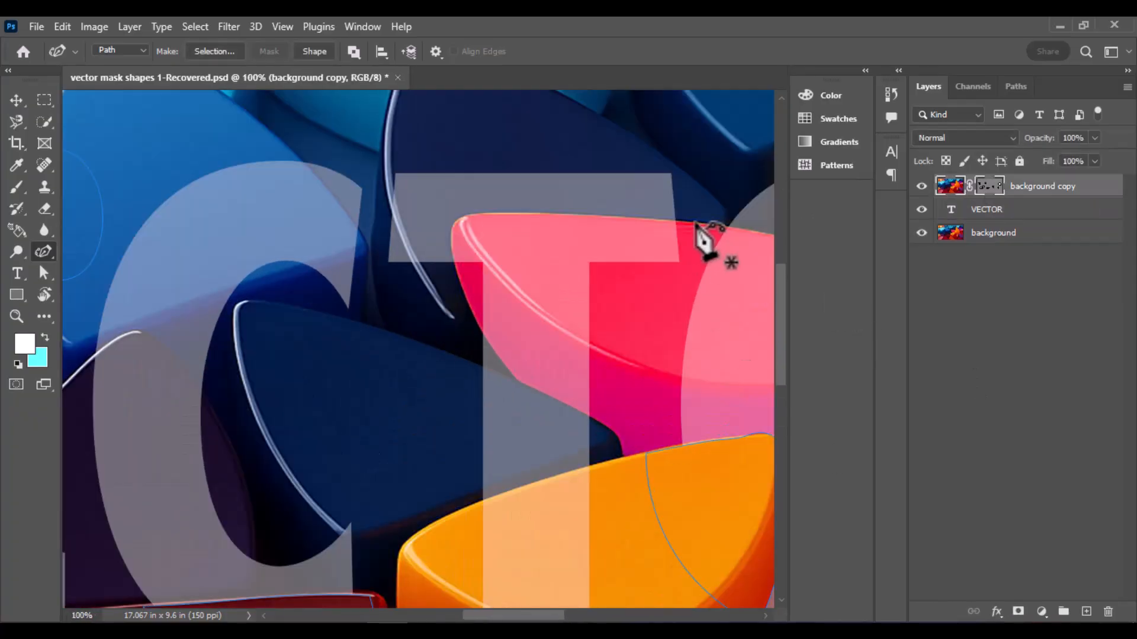
{"action": "mouse_move", "coordinate": [495, 217]}
{"action": "left_mouse_down"}
{"action": "mouse_move", "coordinate": [455, 223]}
{"action": "mouse_move", "coordinate": [451, 244]}
{"action": "mouse_move", "coordinate": [472, 309]}
{"action": "mouse_move", "coordinate": [519, 382]}
{"action": "left_mouse_up"}
{"action": "left_click", "coordinate": [519, 381]}
{"action": "left_click", "coordinate": [541, 393]}
{"action": "left_click", "coordinate": [570, 408]}
{"action": "left_click", "coordinate": [600, 422]}
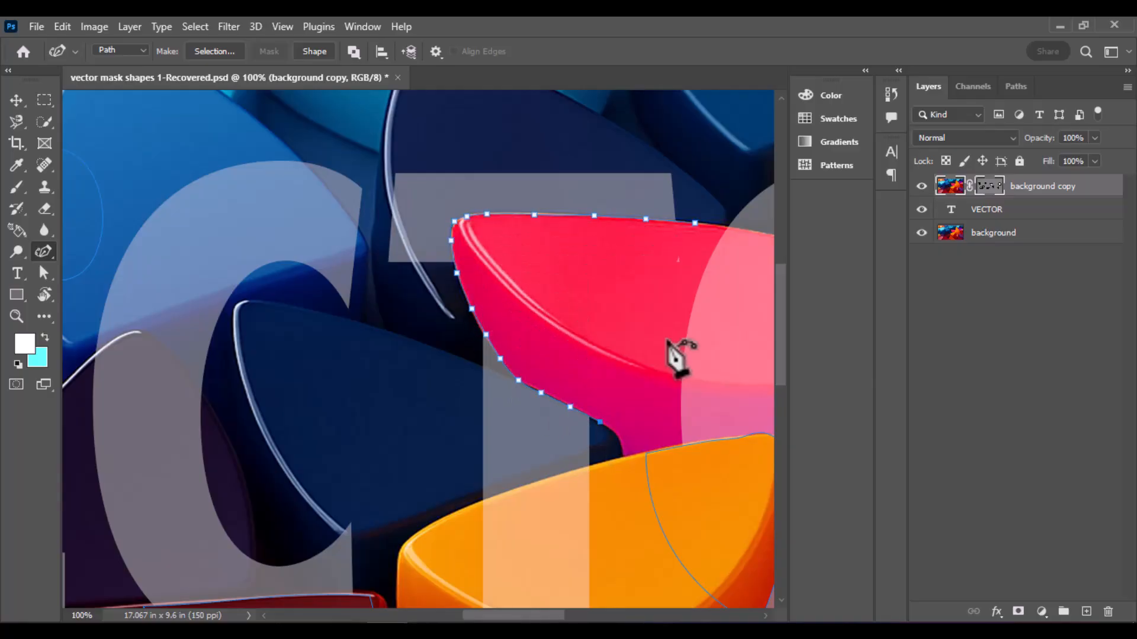
{"action": "left_click", "coordinate": [673, 340]}
{"action": "left_click", "coordinate": [695, 223]}
Nudge anchor points on the pink shape's path to fit its upper and lower edges more closely
{"action": "left_click_drag", "start_coordinate": [533, 215], "coordinate": [532, 213]}
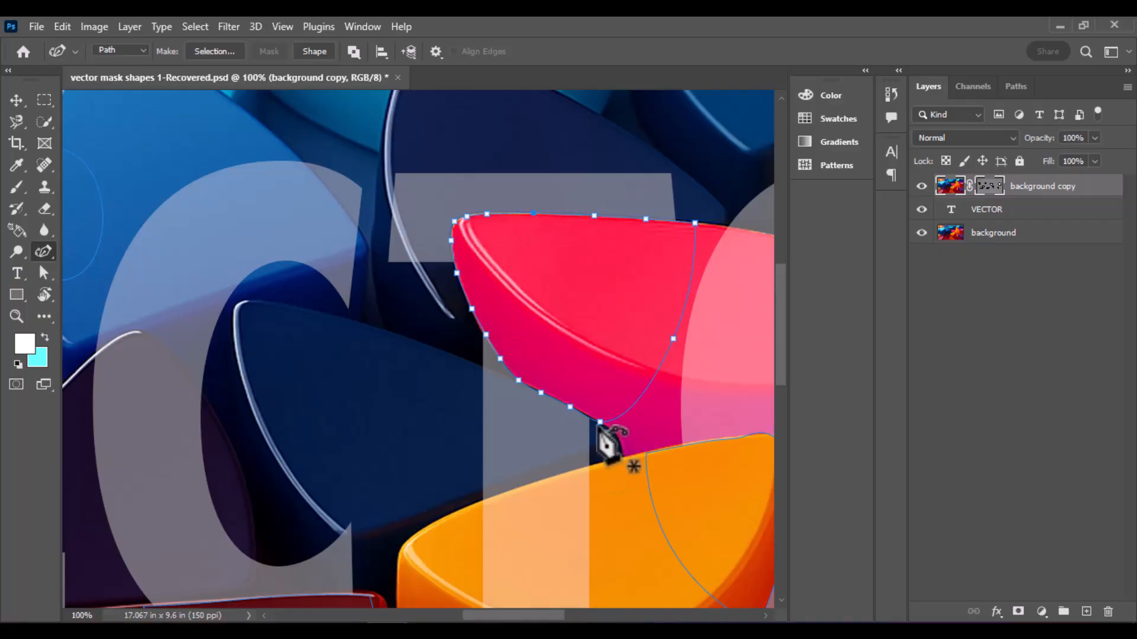
{"action": "left_click_drag", "start_coordinate": [601, 423], "coordinate": [603, 422]}
{"action": "left_click_drag", "start_coordinate": [542, 393], "coordinate": [546, 396]}
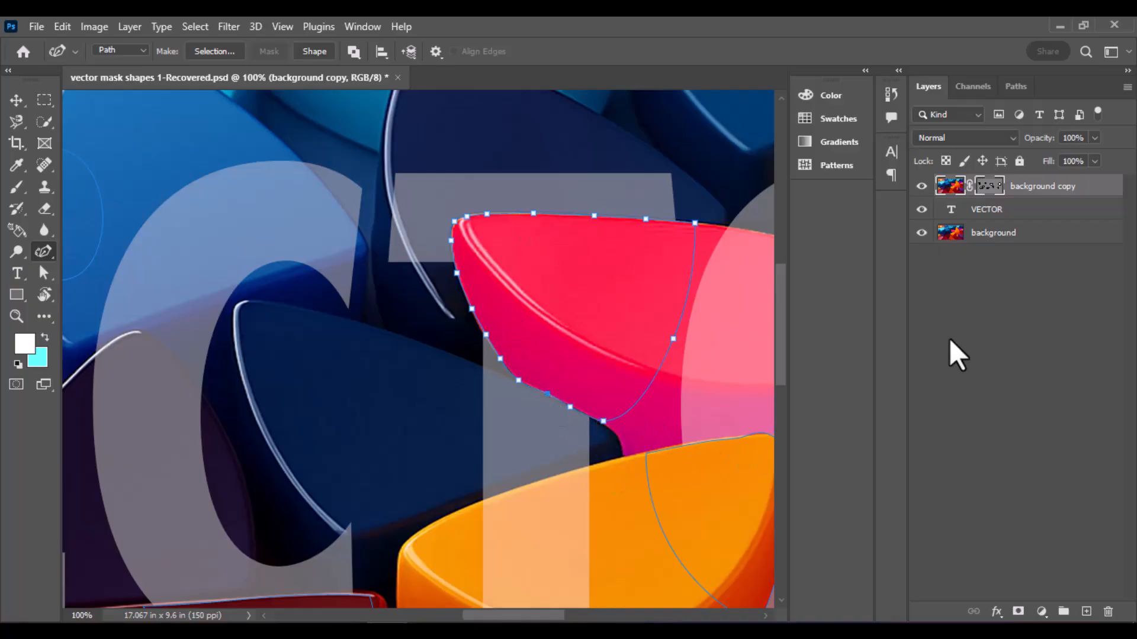
Restore the VECTOR text layer to full 100% opacity
{"action": "key", "text": "ctrl+minus"}
{"action": "key", "text": "ctrl+minus"}
{"action": "key", "text": "ctrl+minus"}
{"action": "left_click", "coordinate": [1011, 214]}
{"action": "left_click_drag", "start_coordinate": [1097, 138], "coordinate": [1124, 157]}
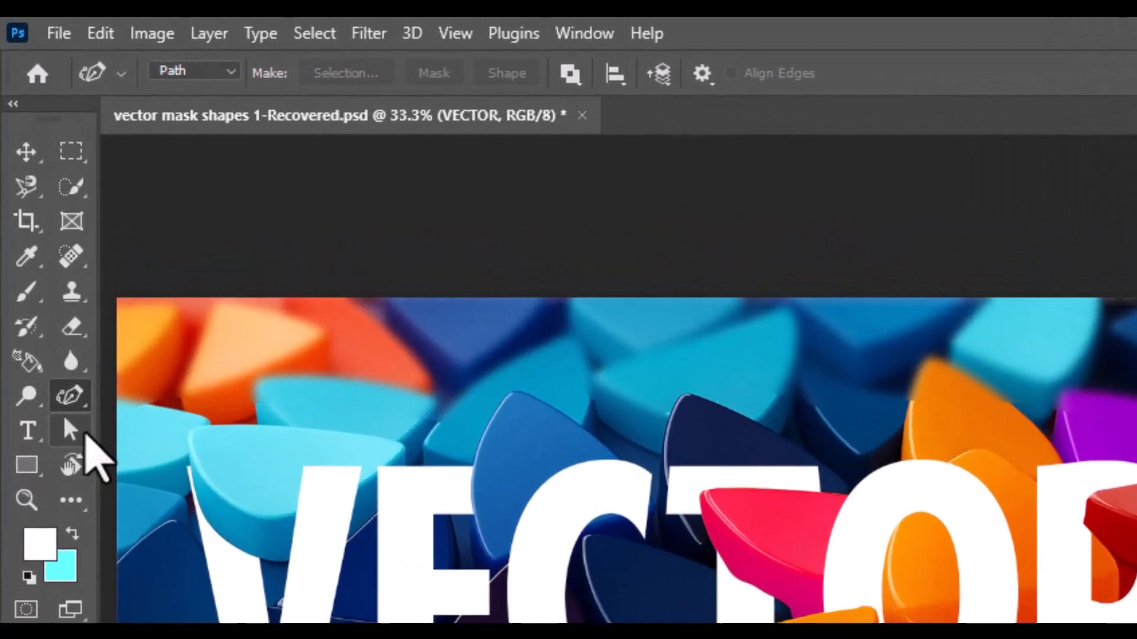
Select all of the background copy's vector mask paths with the Path Selection Tool, and reduce the selection to the red shape's path over the R
{"action": "left_click", "coordinate": [52, 276]}
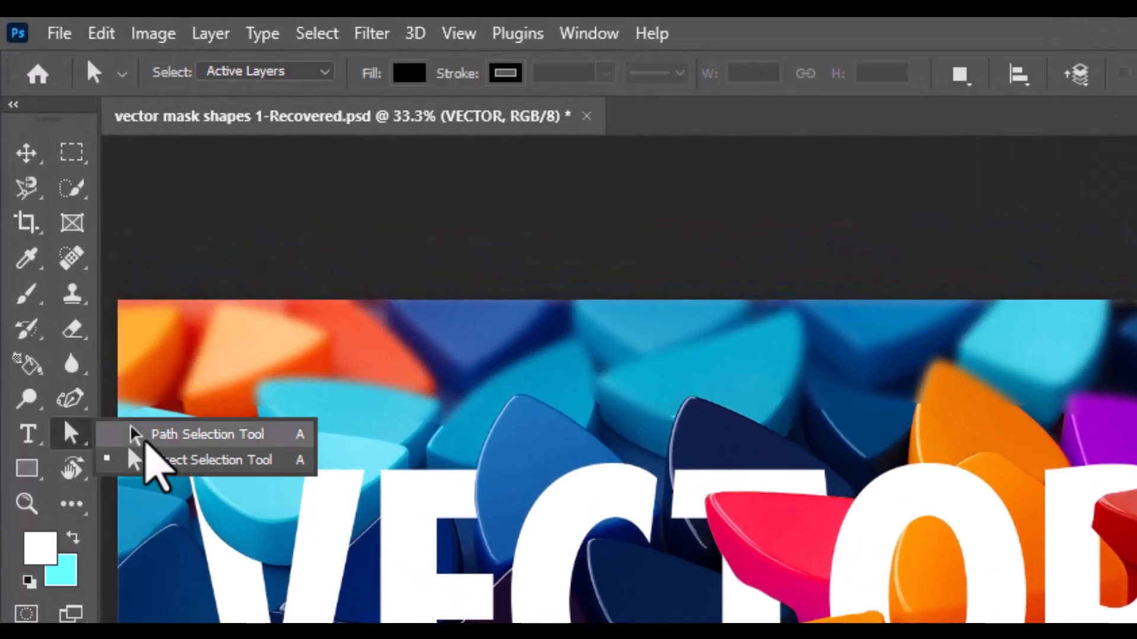
{"action": "left_click", "coordinate": [146, 455]}
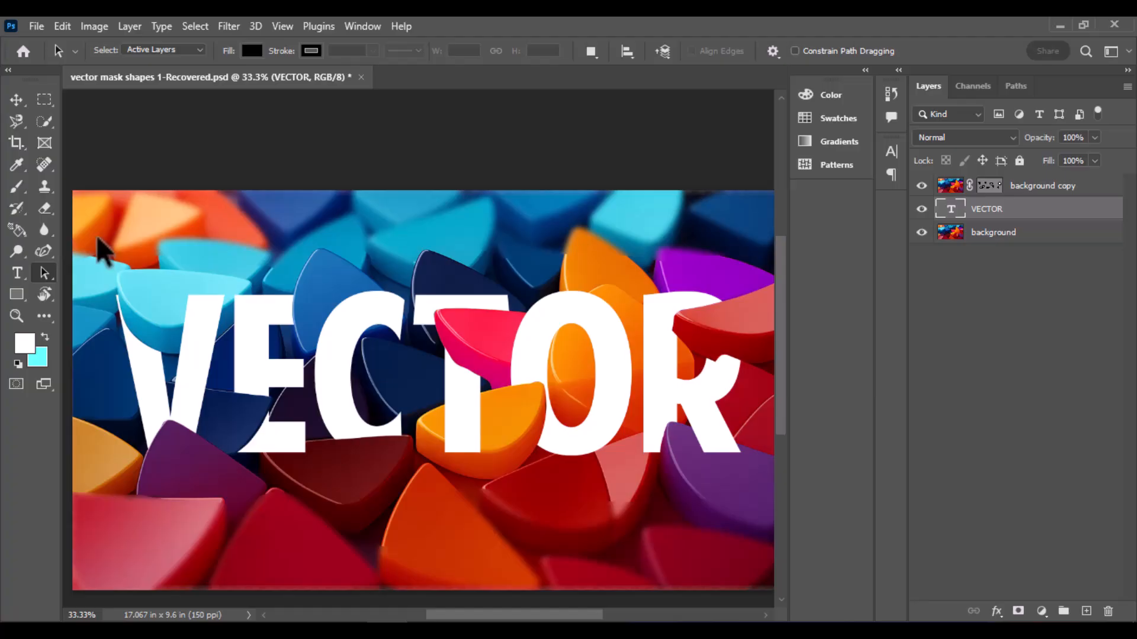
{"action": "left_click", "coordinate": [1045, 186]}
{"action": "left_click_drag", "start_coordinate": [66, 238], "coordinate": [762, 507]}
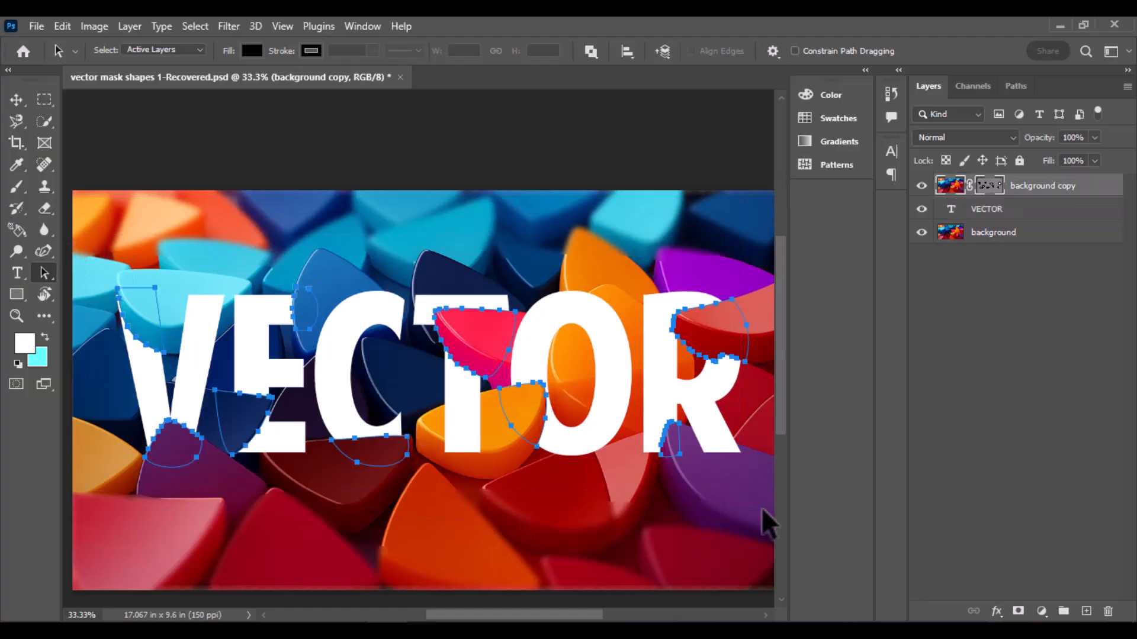
{"action": "left_click", "coordinate": [761, 507]}
{"action": "left_click_drag", "start_coordinate": [715, 312], "coordinate": [708, 279]}
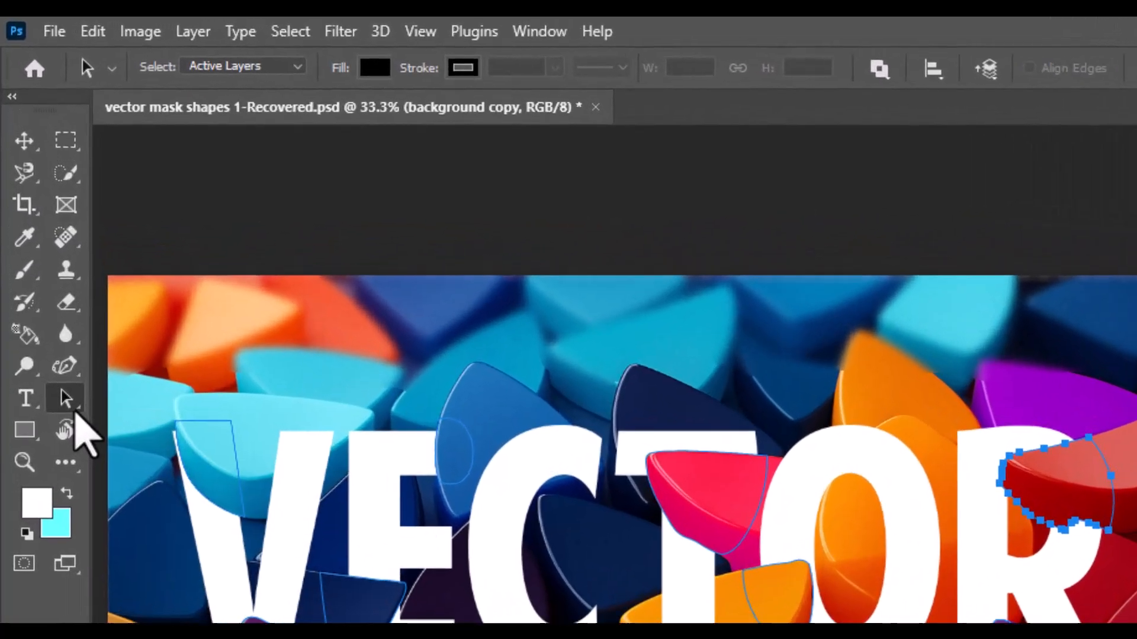
Adjust an anchor point on the lower edge of the pink shape's mask path with the Direct Selection Tool and check the rest of its outline
{"action": "right_click", "coordinate": [46, 272]}
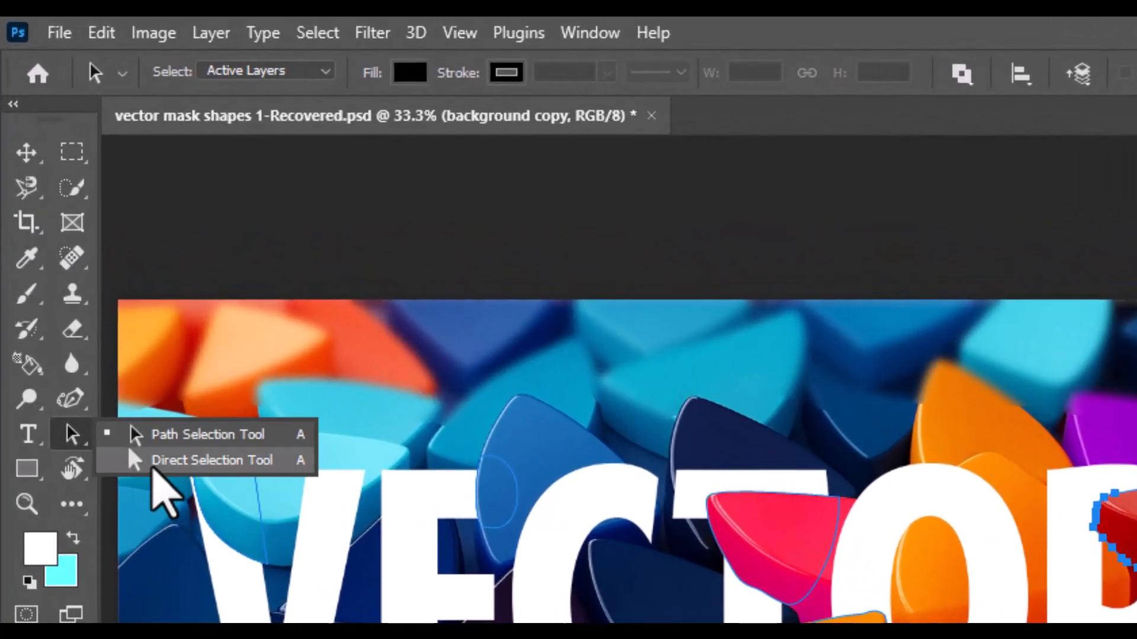
{"action": "left_click", "coordinate": [153, 472]}
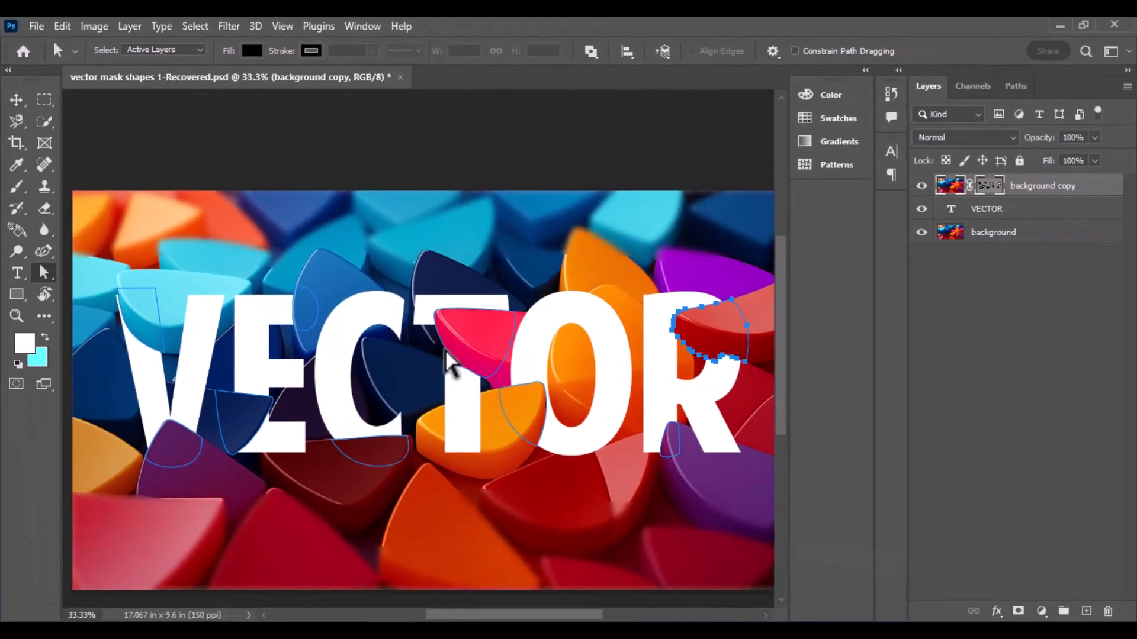
{"action": "left_click", "coordinate": [504, 364]}
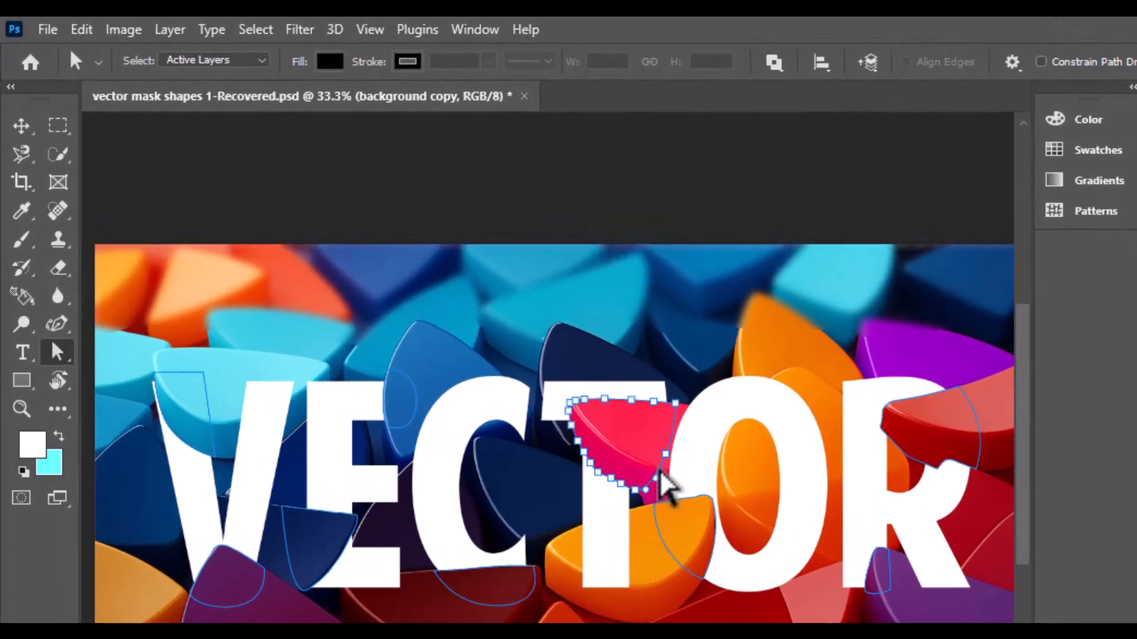
{"action": "key", "text": "ctrl+plus"}
{"action": "key", "text": "ctrl+plus"}
{"action": "key", "text": "ctrl+plus"}
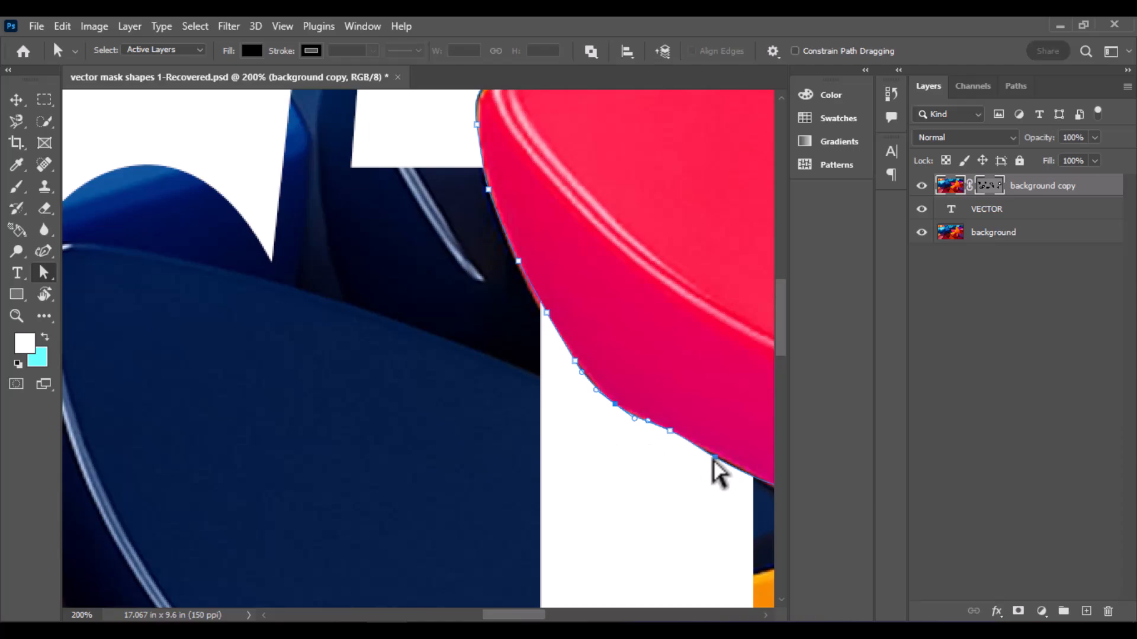
{"action": "left_click", "coordinate": [716, 457]}
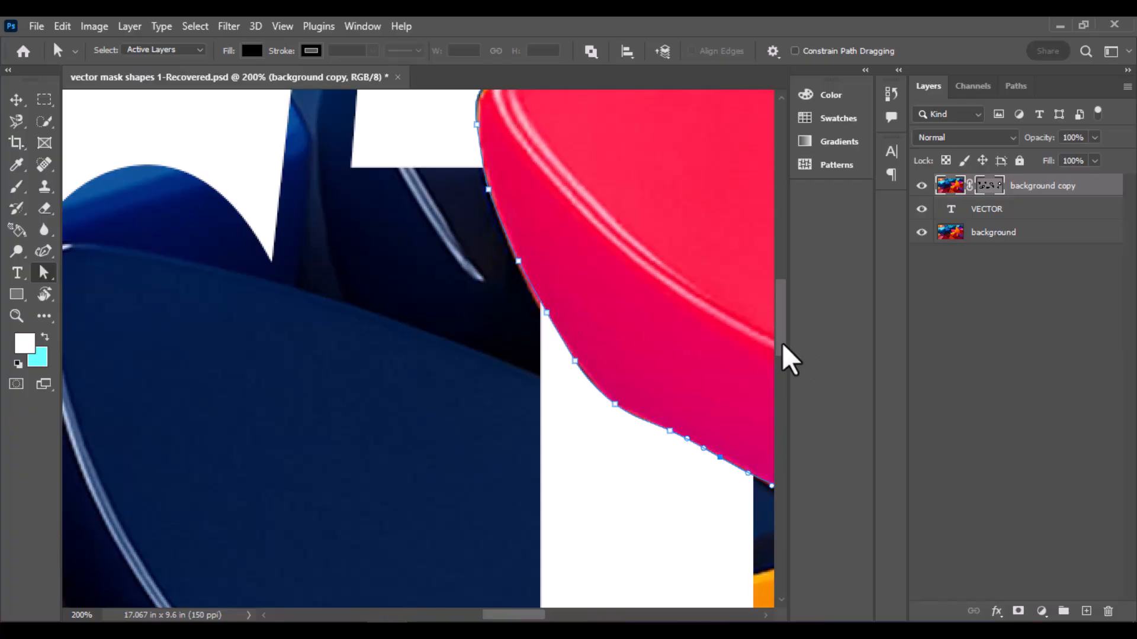
{"action": "left_click_drag", "start_coordinate": [782, 354], "coordinate": [783, 338]}
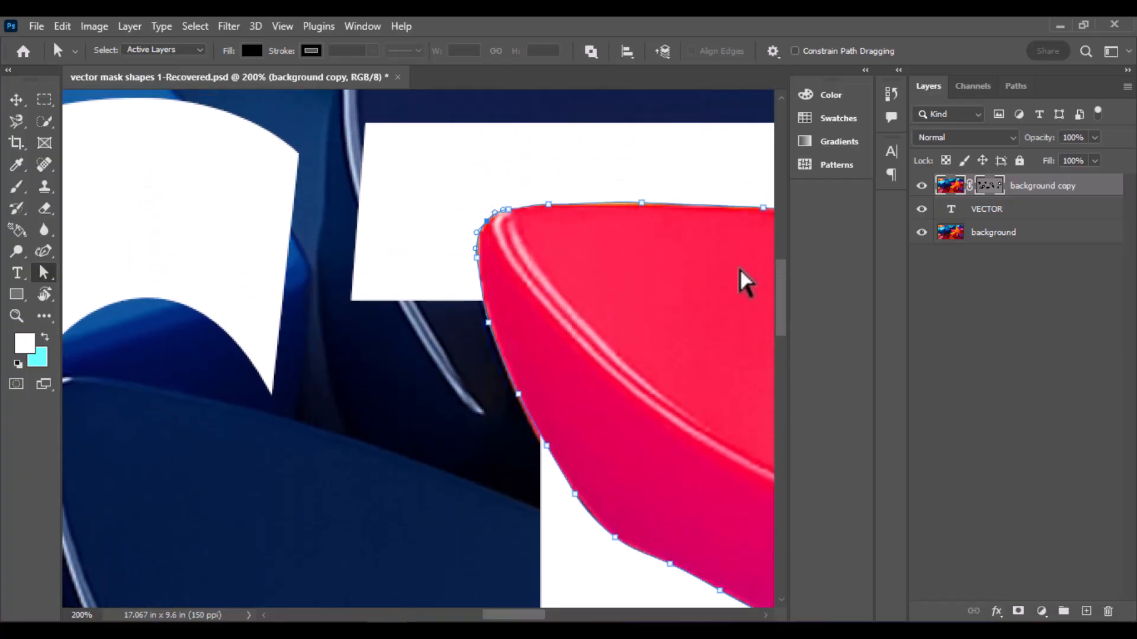
{"action": "left_click_drag", "start_coordinate": [527, 615], "coordinate": [563, 618]}
{"action": "key", "text": "ctrl+minus"}
{"action": "key", "text": "ctrl+minus"}
{"action": "key", "text": "ctrl+minus"}
{"action": "key", "text": "ctrl+minus"}
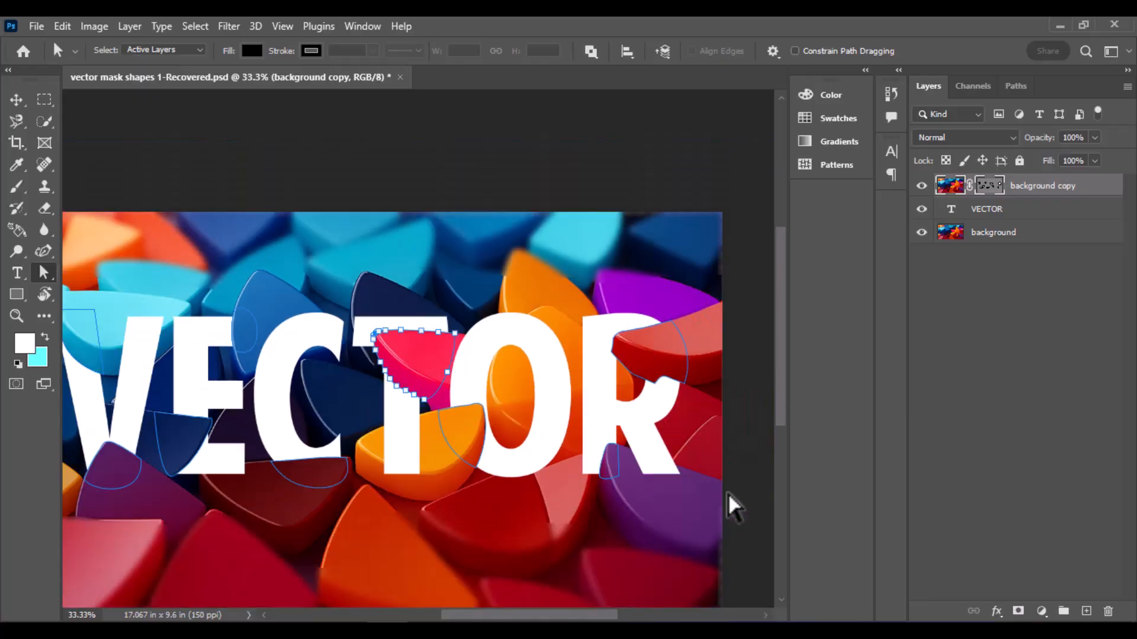
Show the anchor points of the purple shape's path below the V, and select the VECTOR layer to view the whole composition without path outlines
{"action": "left_click", "coordinate": [141, 483]}
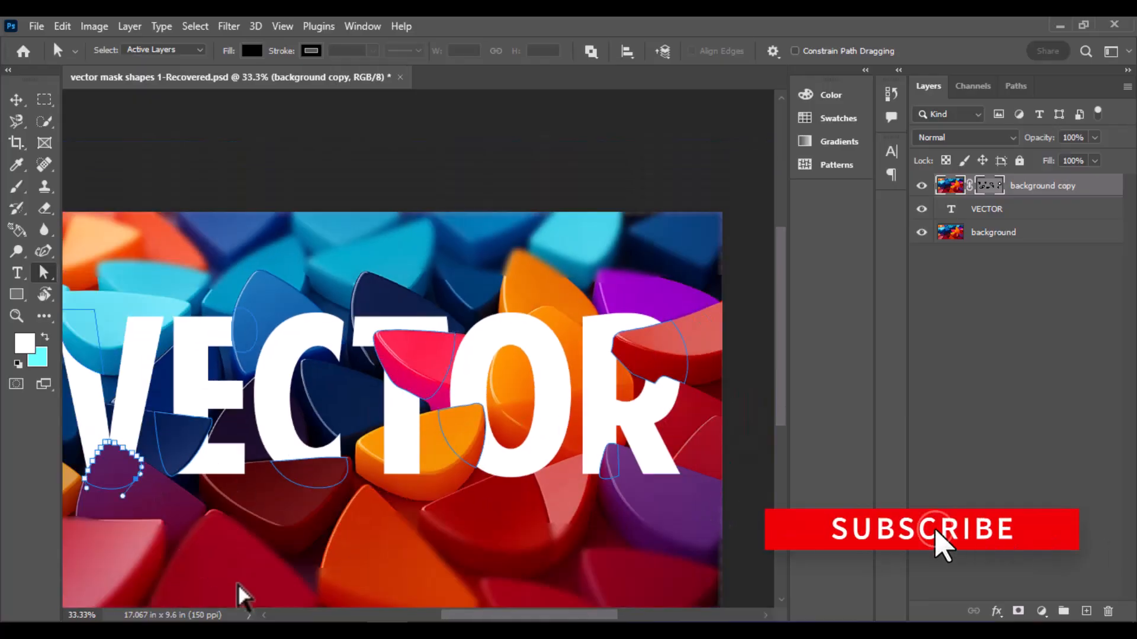
{"action": "key", "text": "ctrl+minus"}
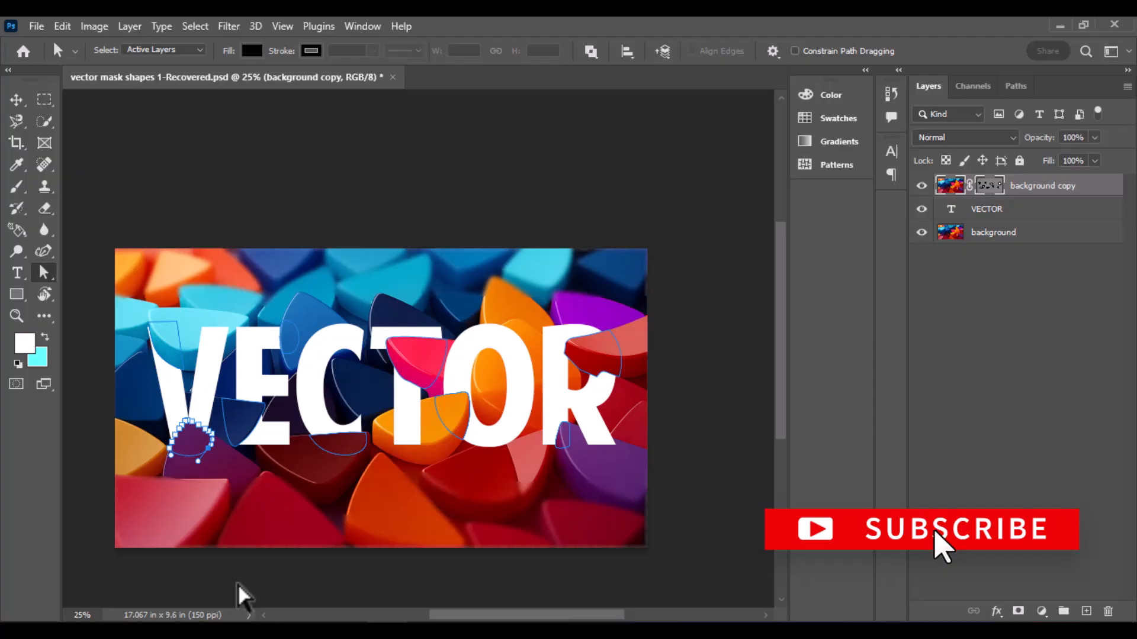
{"action": "key", "text": "ctrl+plus"}
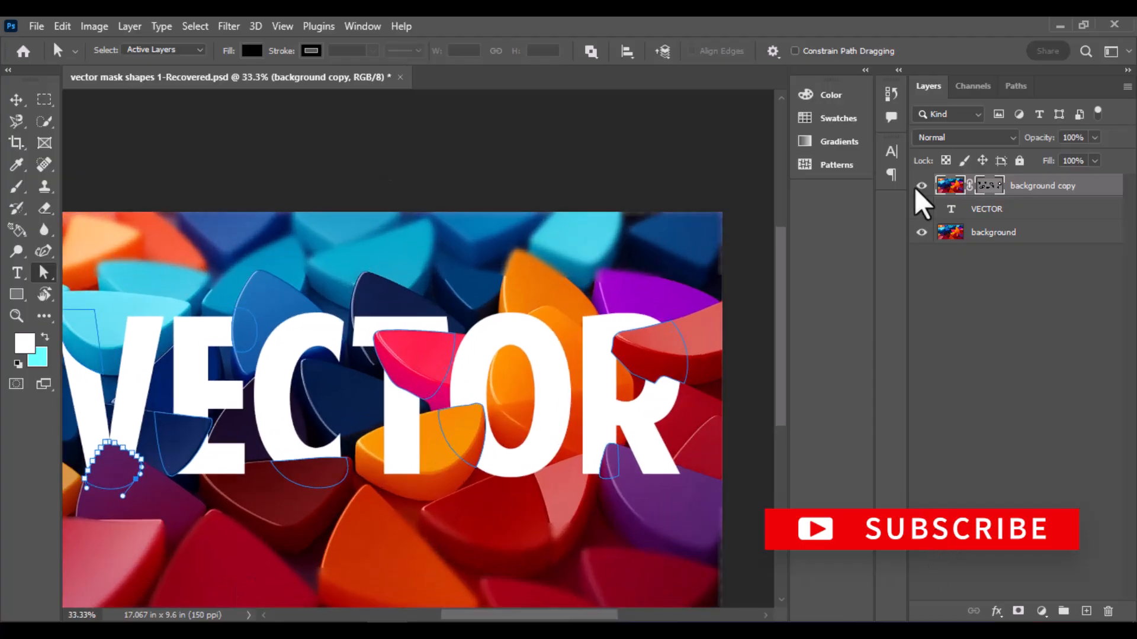
{"action": "left_click", "coordinate": [988, 224]}
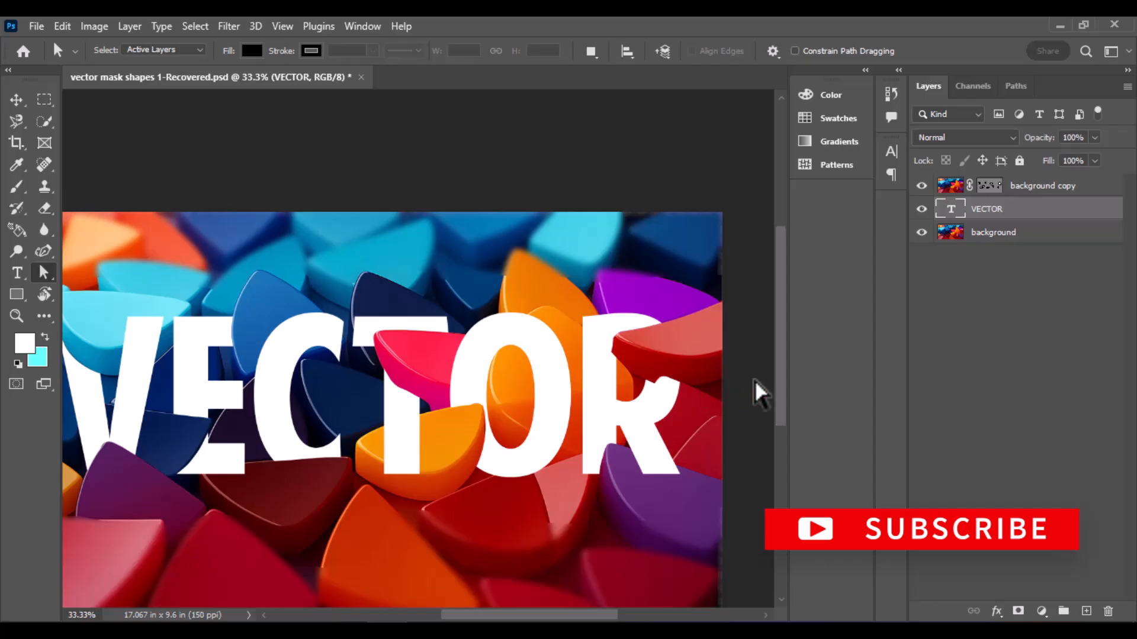
{"action": "key", "text": "ctrl+minus"}
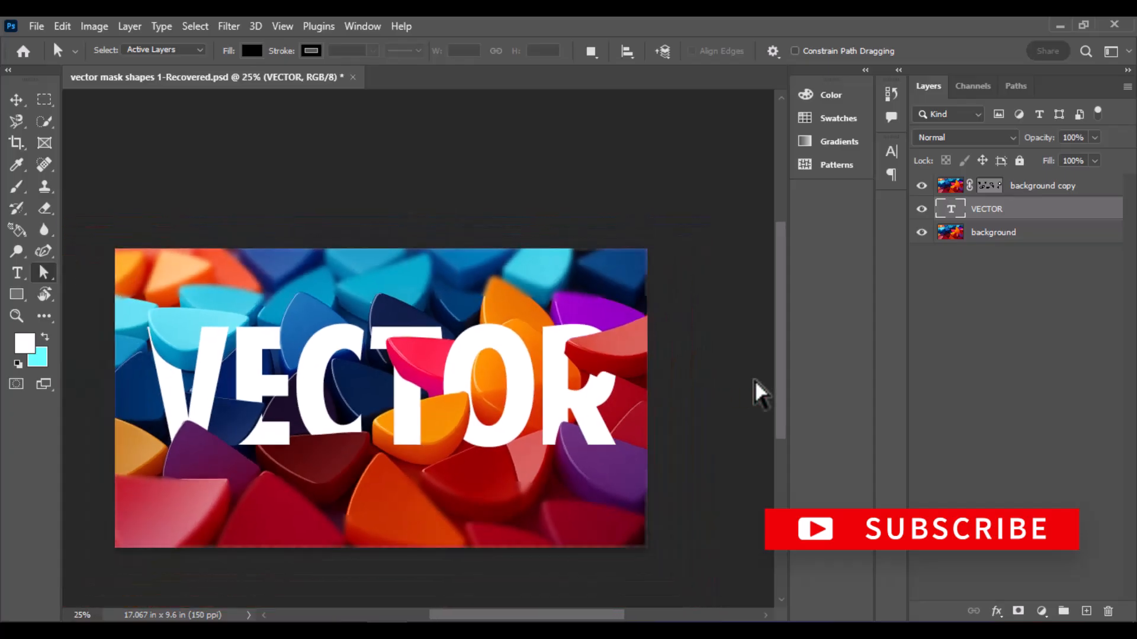